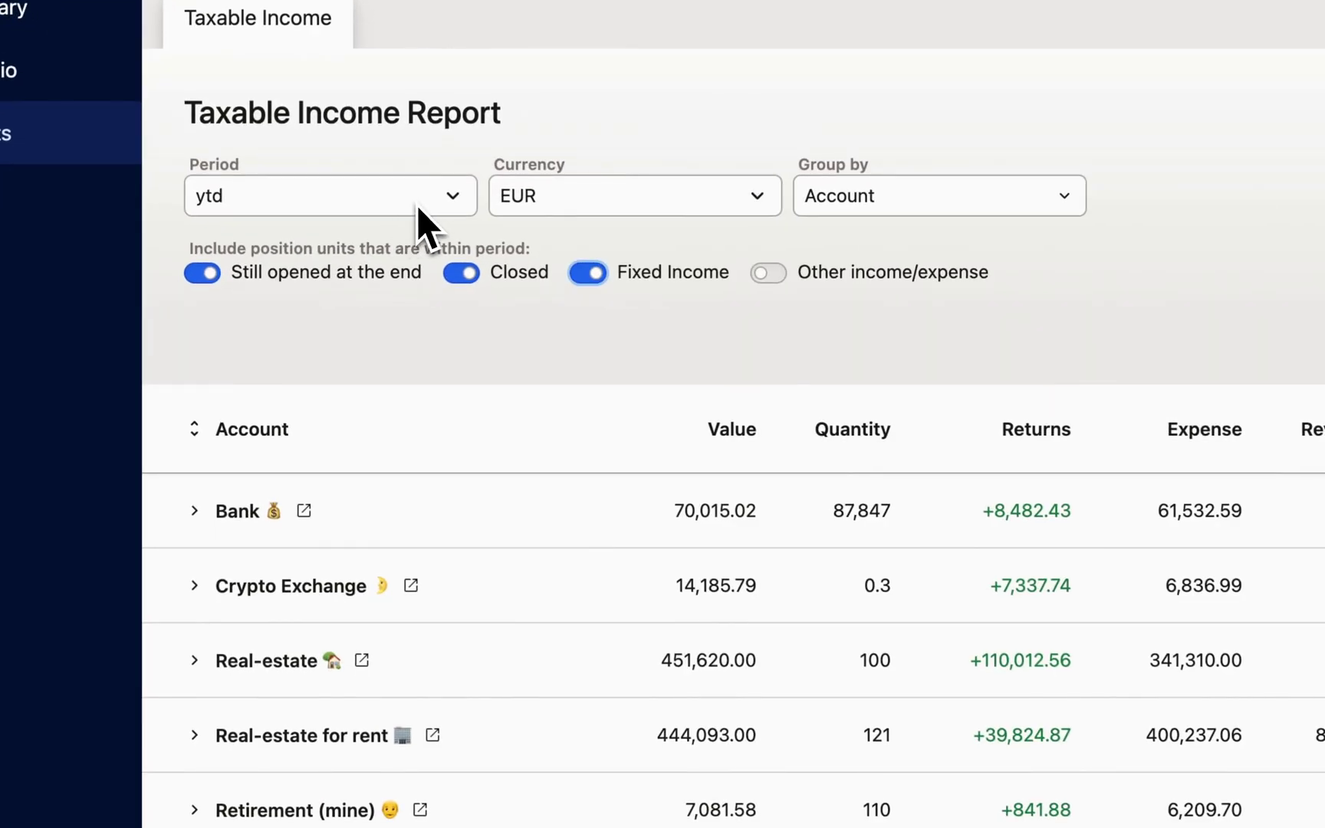
Step: Set the taxable income report's period to 2023 and include only closed positions, leaving out those still opened and fixed income
left_click(418, 205)
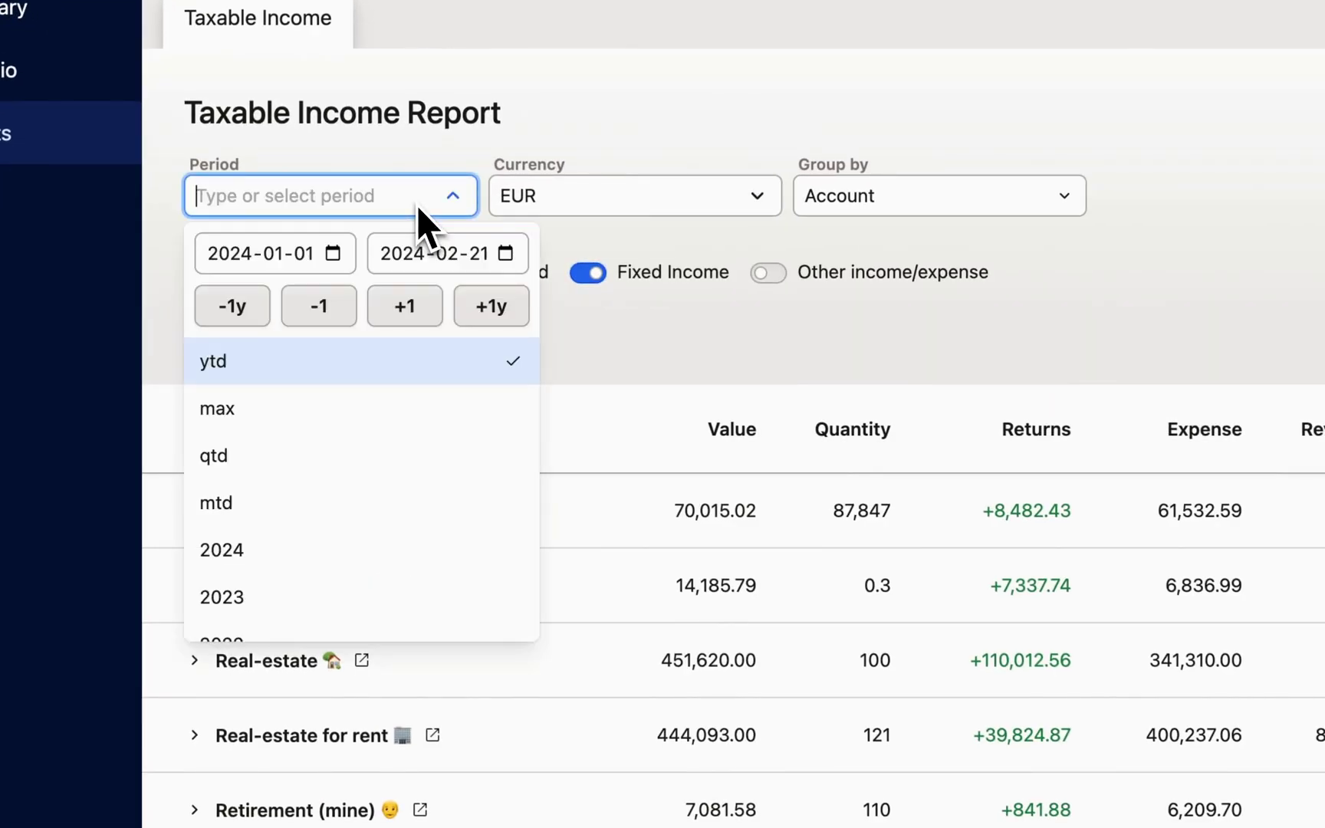
left_click(248, 603)
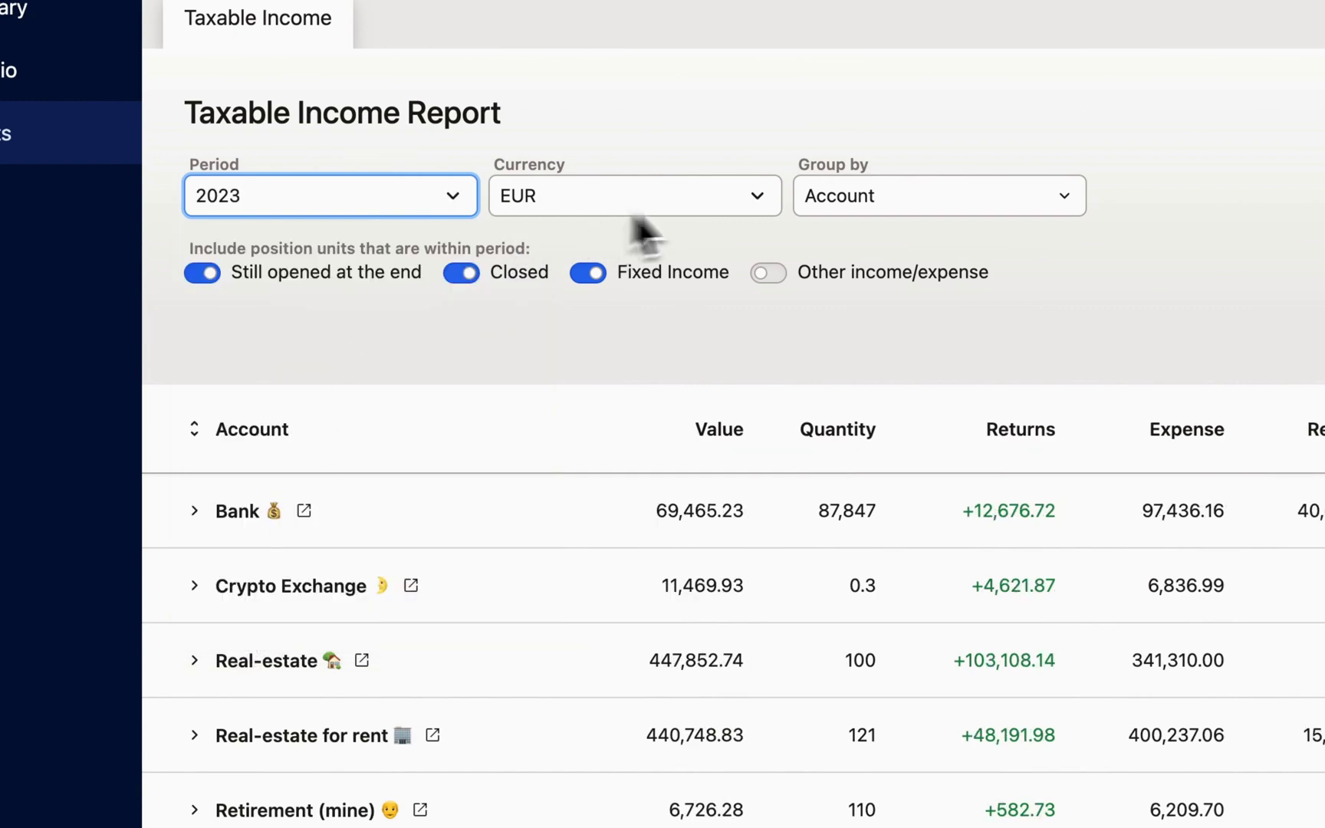
left_click(706, 210)
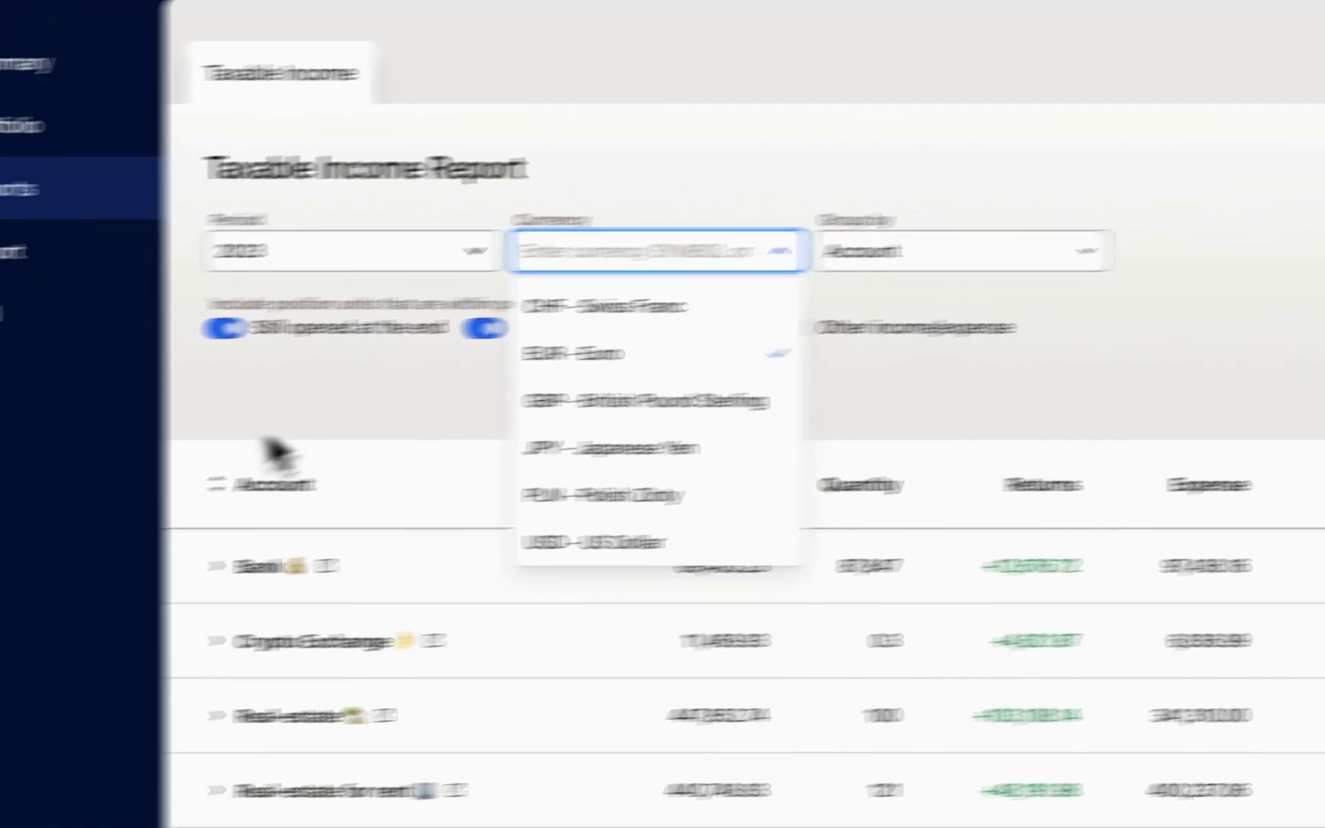
left_click(295, 360)
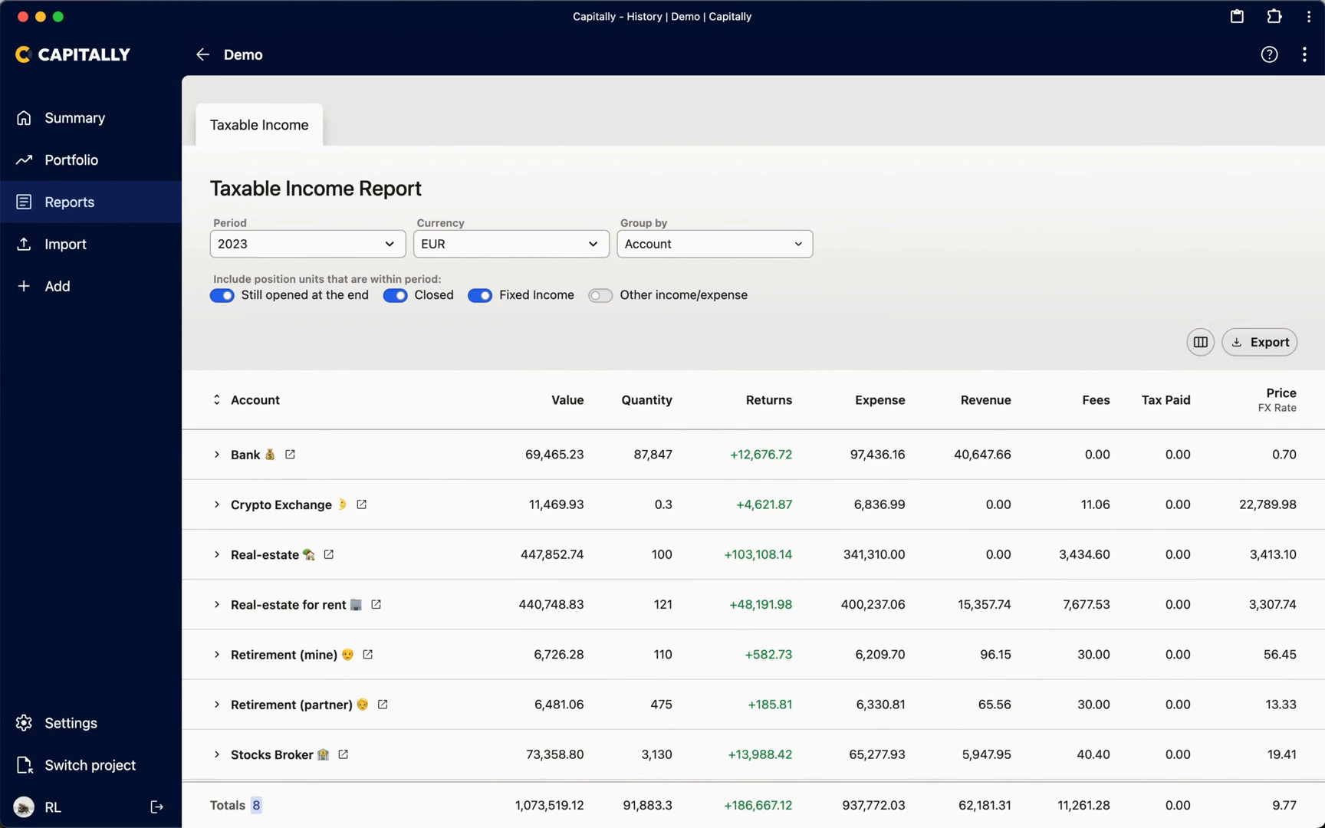
left_click(261, 298)
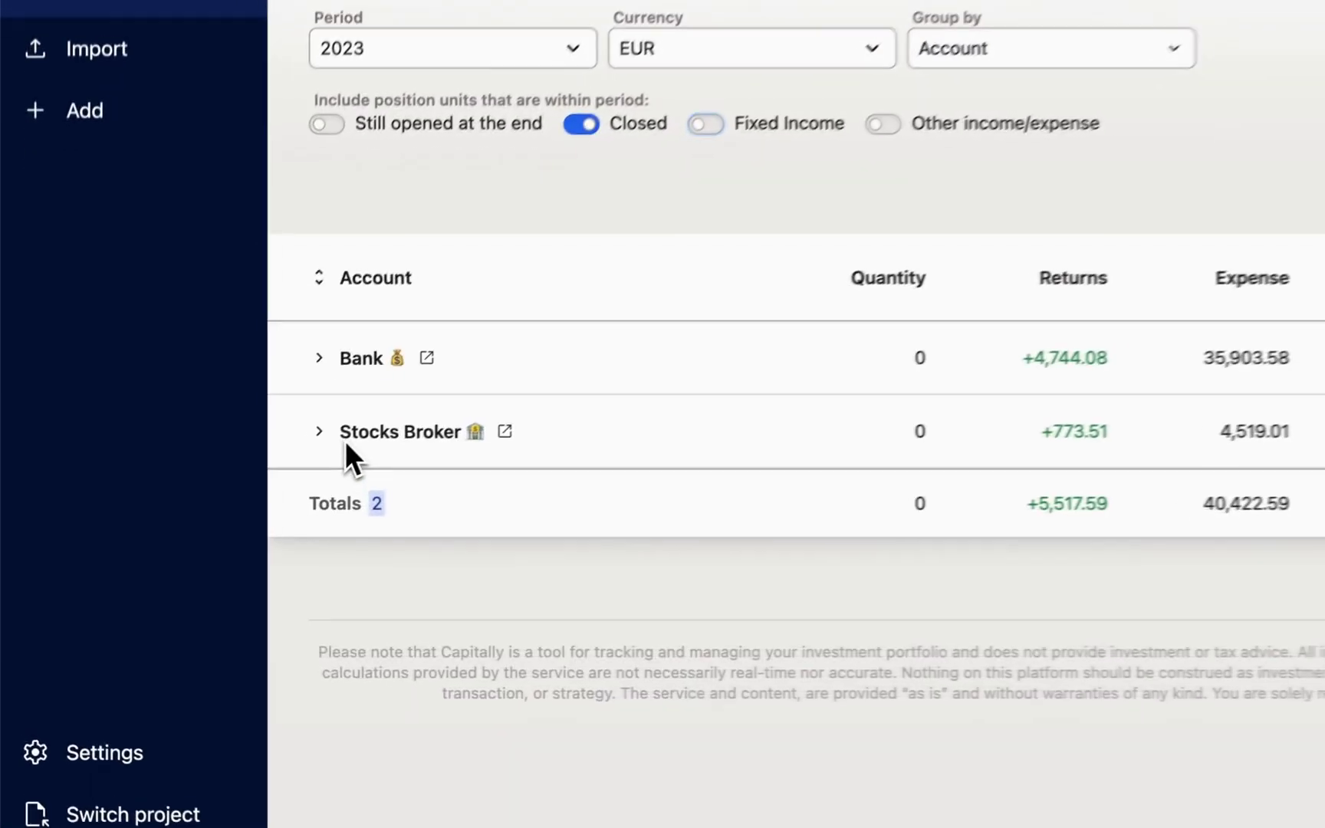
Step: Expand the Stocks Broker account and examine its expense, revenue and tax paid figures
left_click_drag(233, 511, 310, 511)
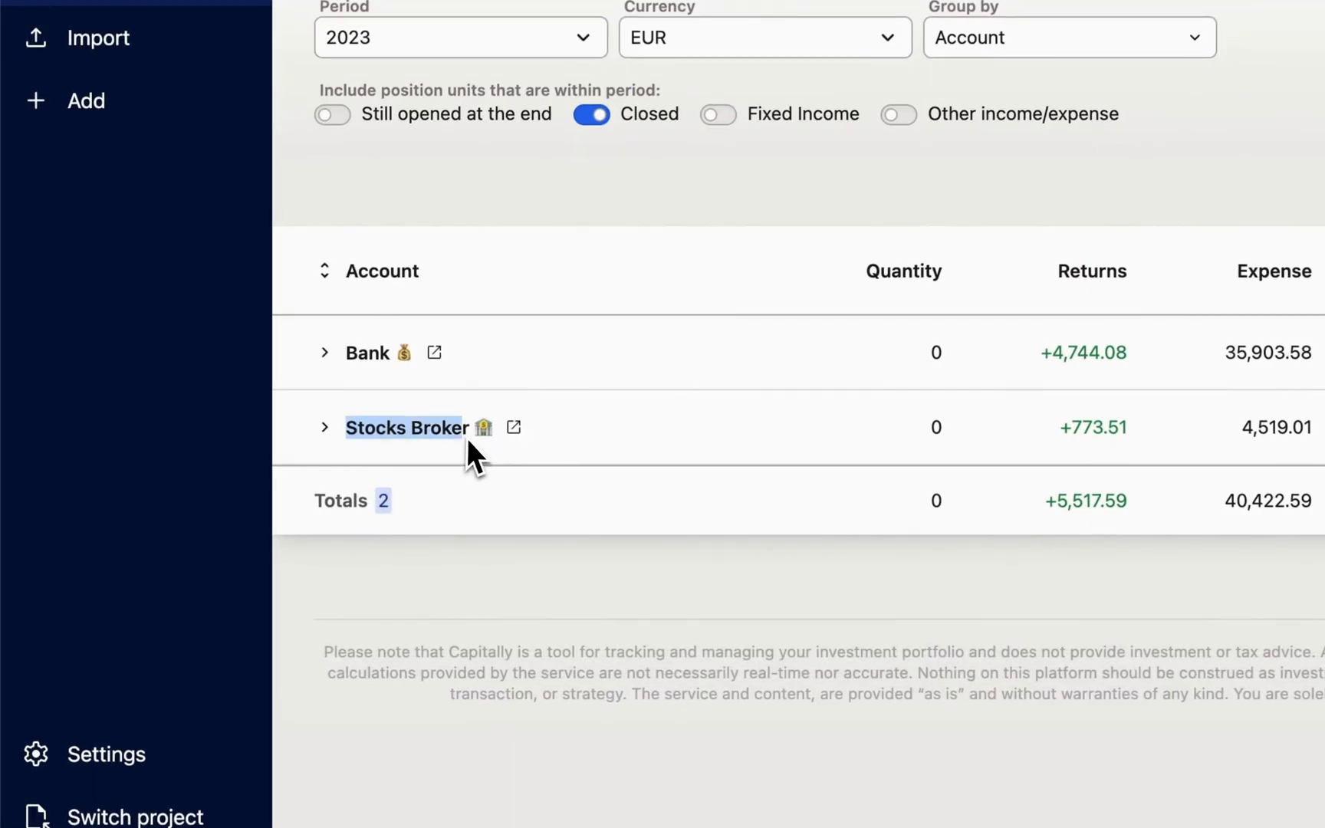
left_click(326, 430)
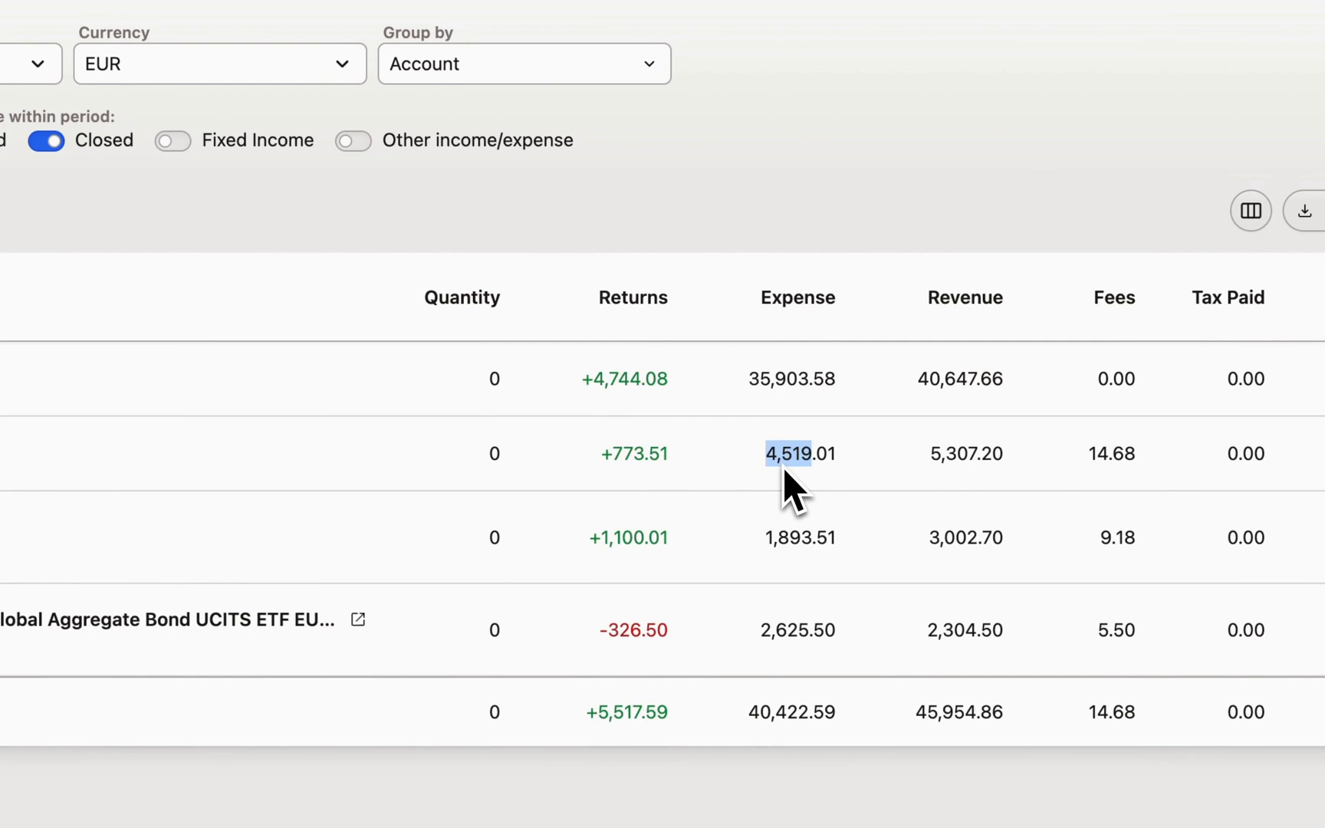
left_click_drag(931, 452, 975, 457)
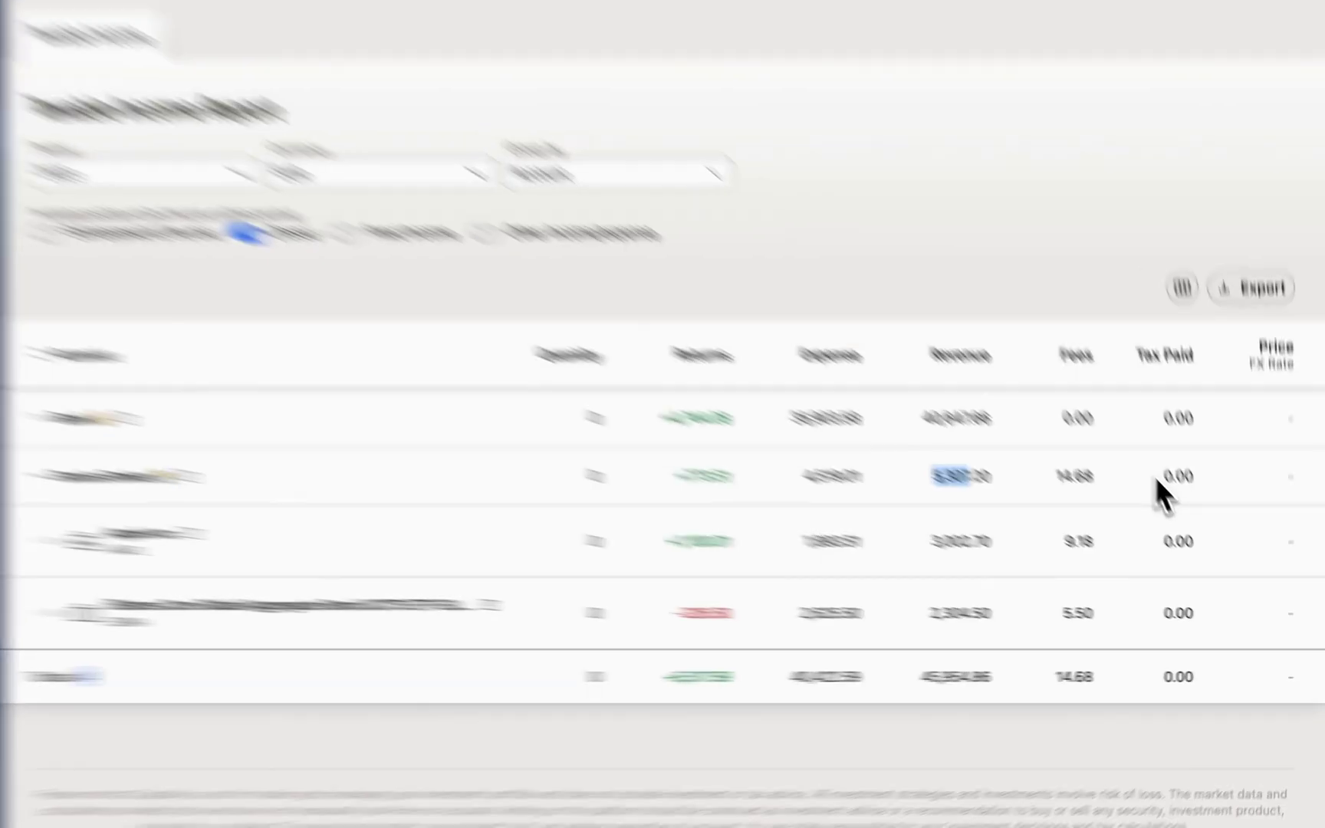
double_click(1193, 505)
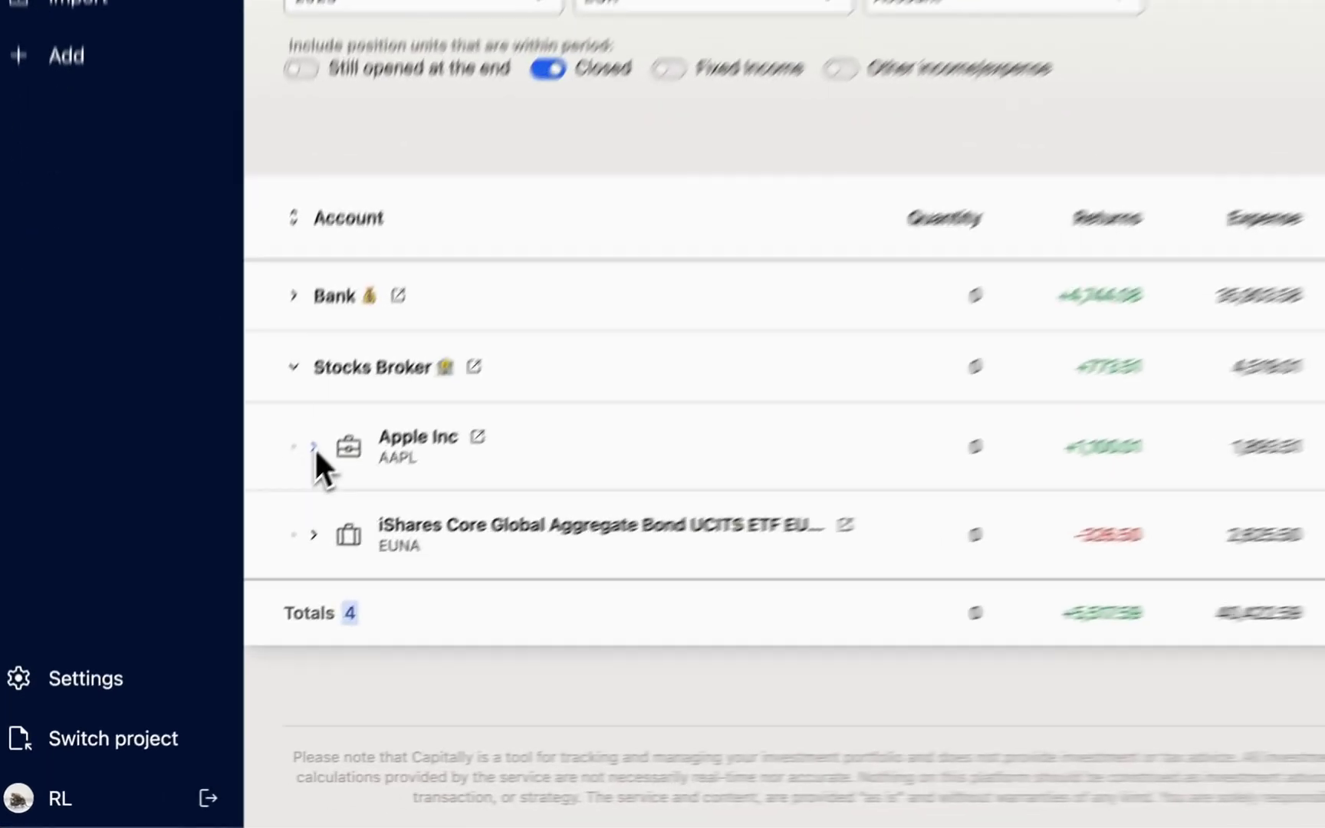
Step: Expand the Apple Inc and iShares Core Global Aggregate Bond positions and check how long their closed units were held
left_click(230, 560)
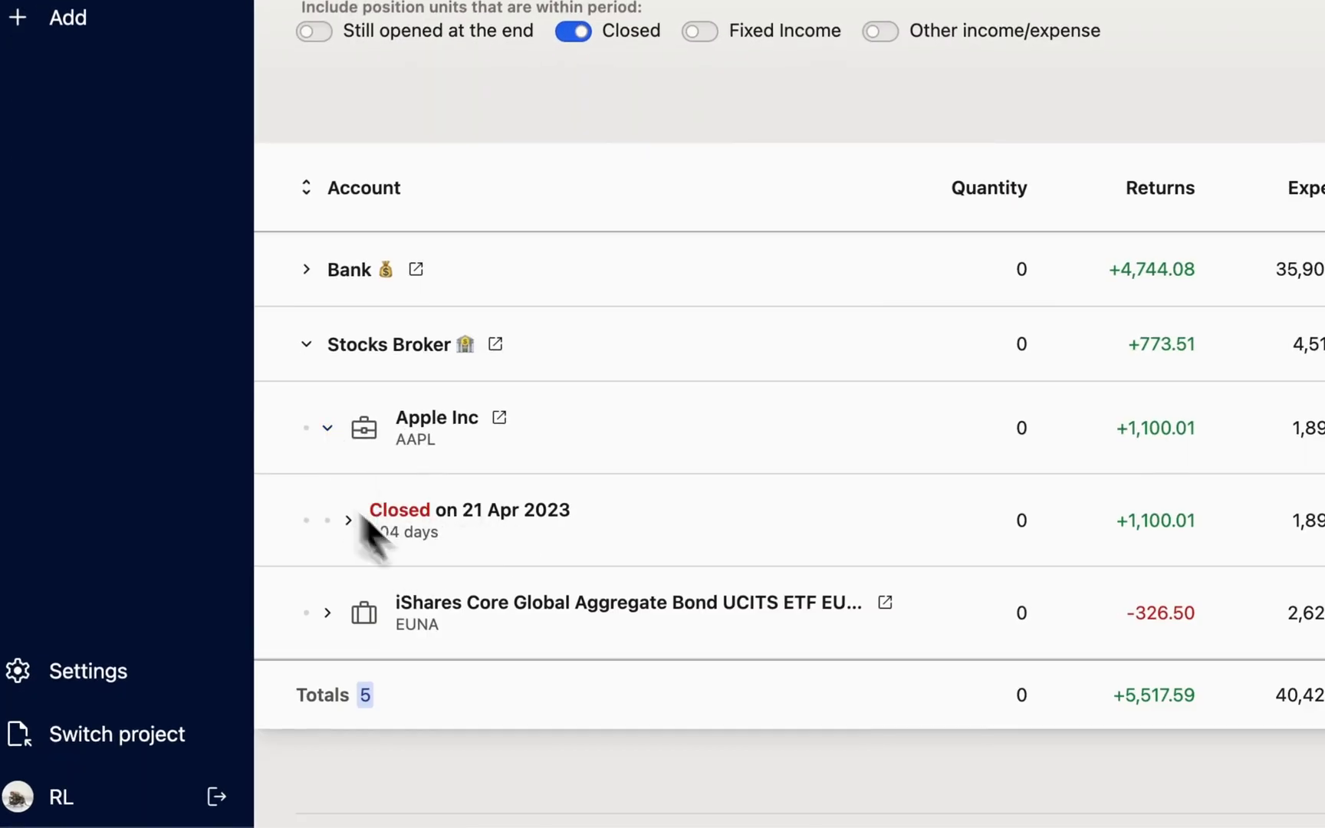
scroll(314, 640, "down", 1)
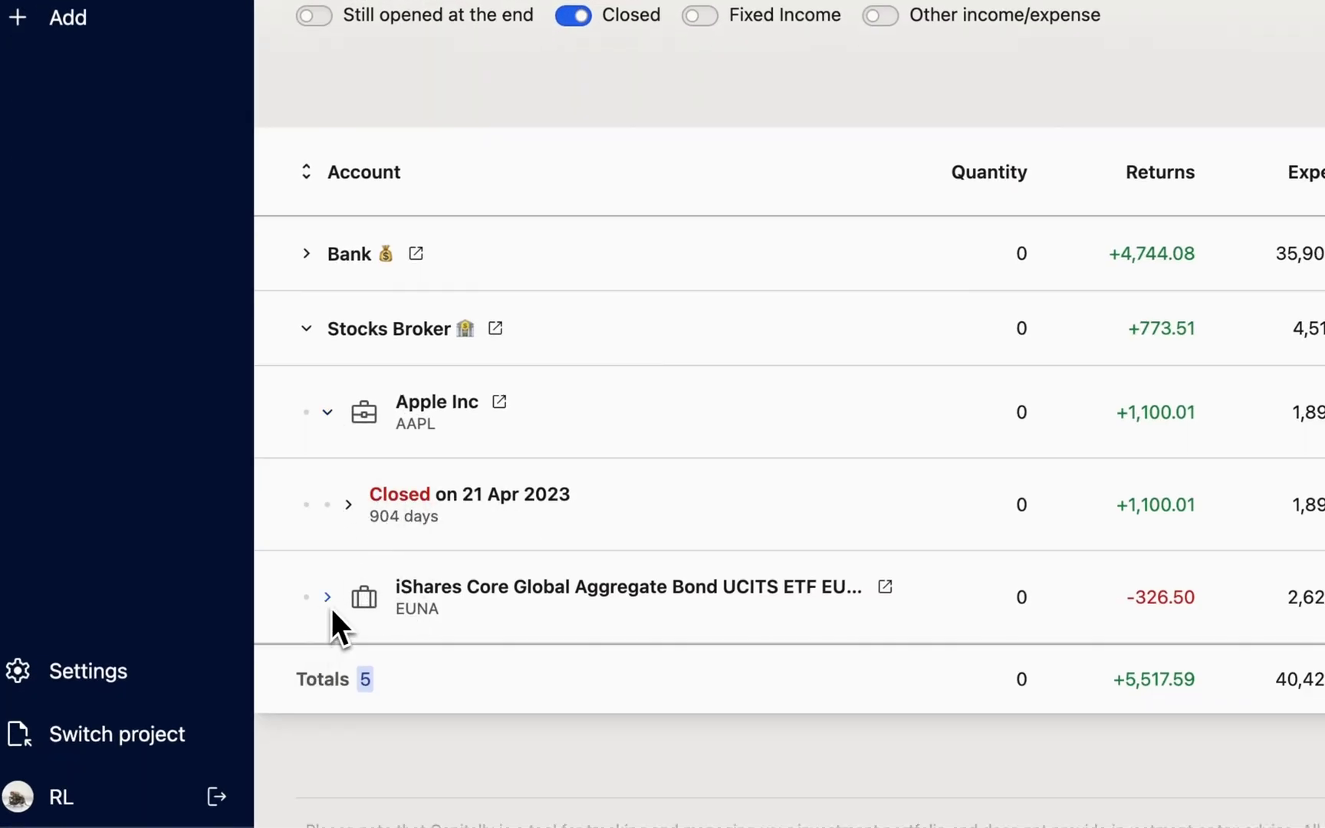
left_click(329, 604)
scroll(739, 467, "down", 3)
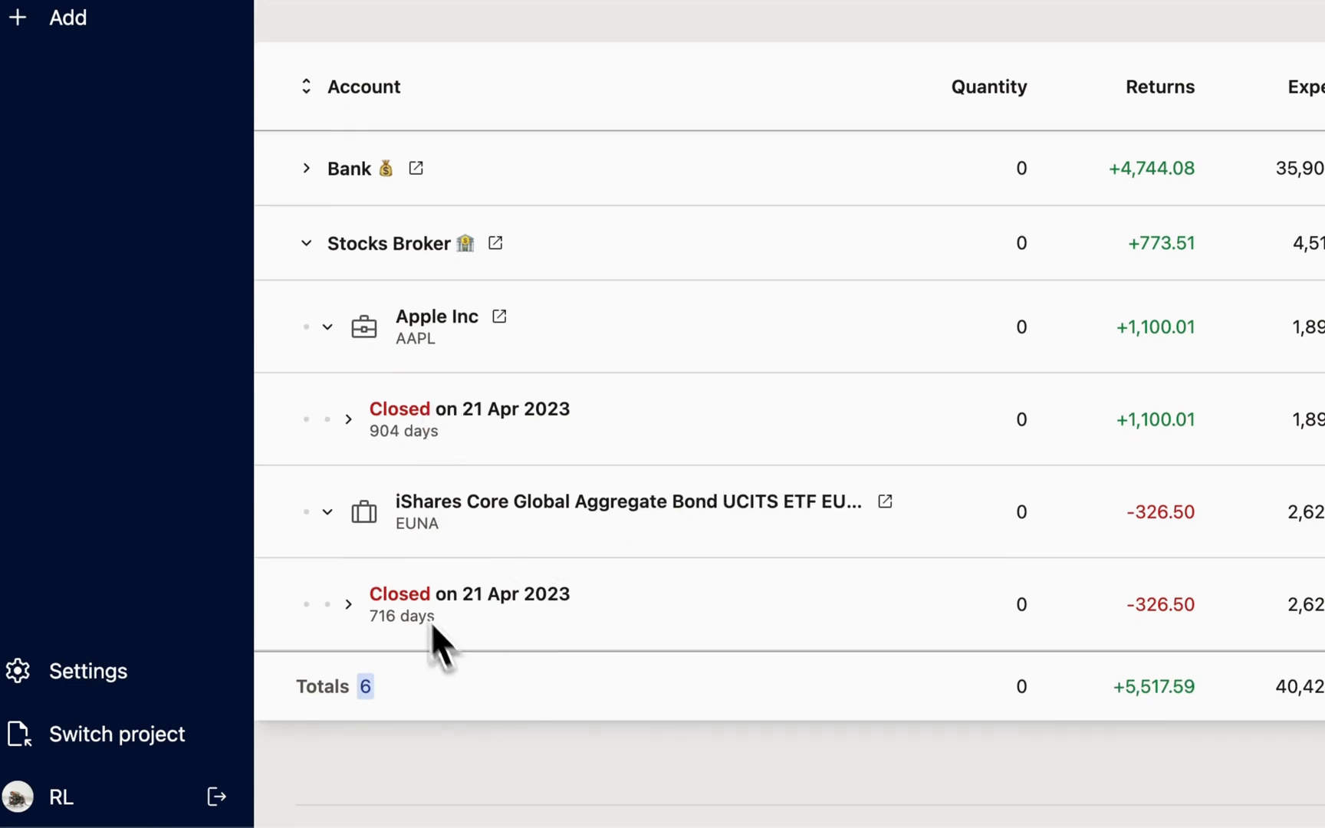
double_click(372, 430)
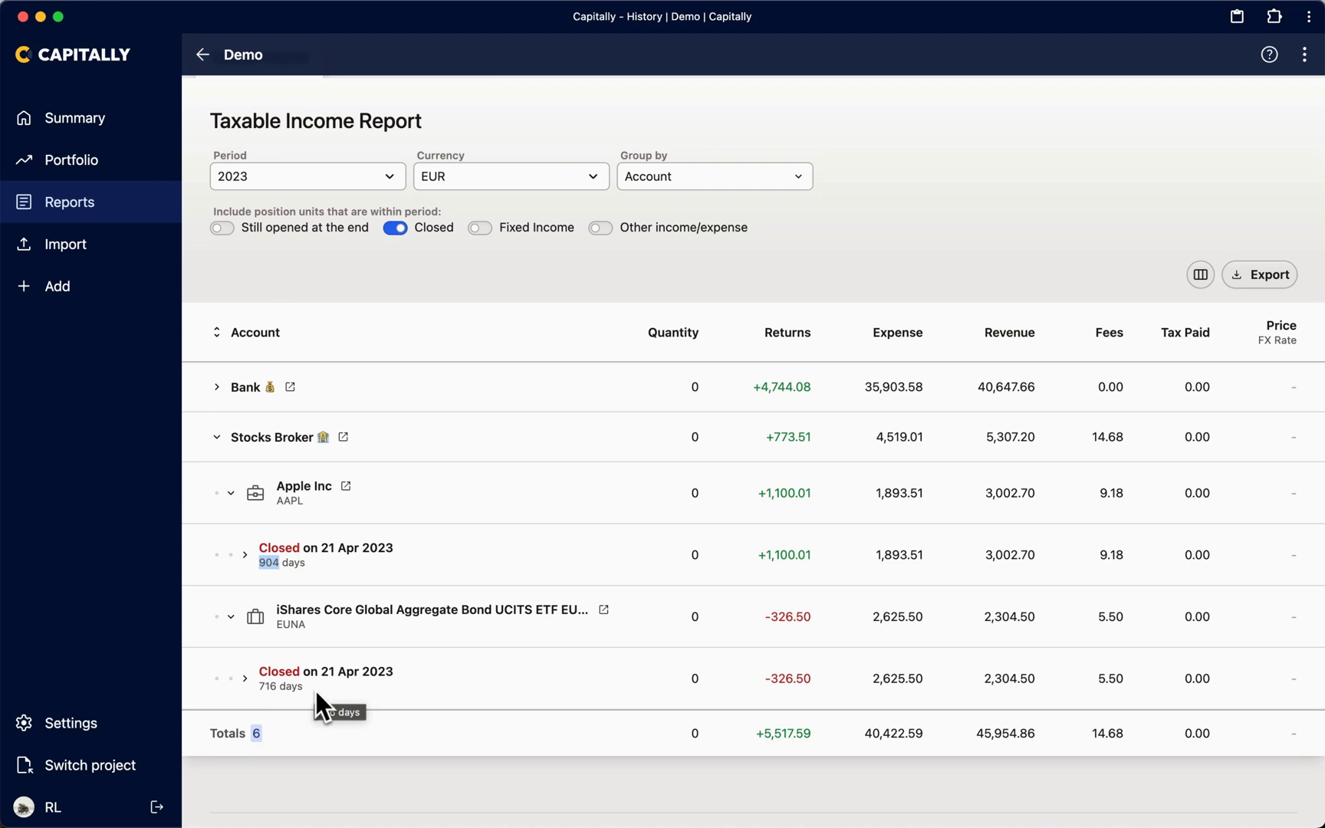
Step: Expand the closed units of both the Apple Inc and iShares positions down to their buy and sell transactions
left_click(244, 555)
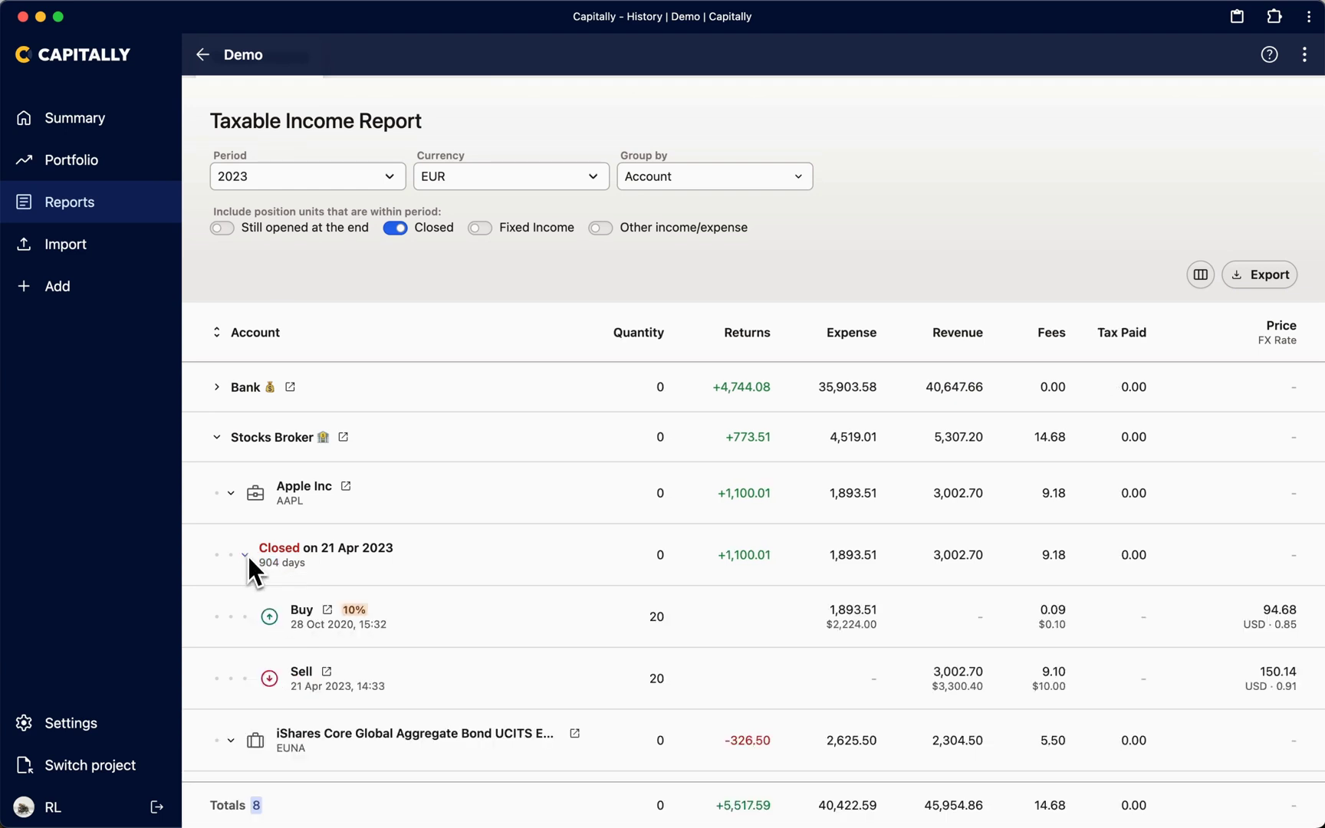
scroll(493, 617, "down", 2)
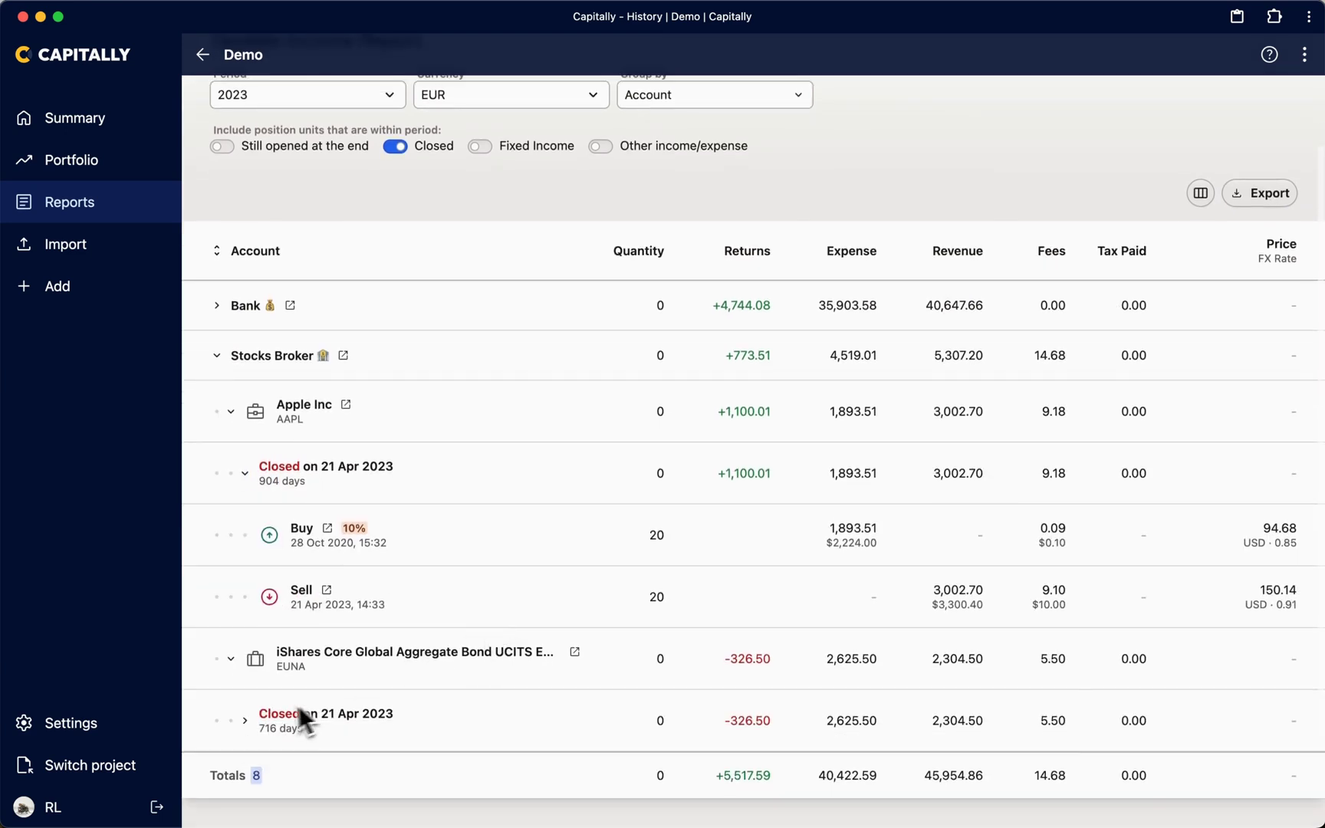
left_click(245, 725)
scroll(521, 718, "down", 5)
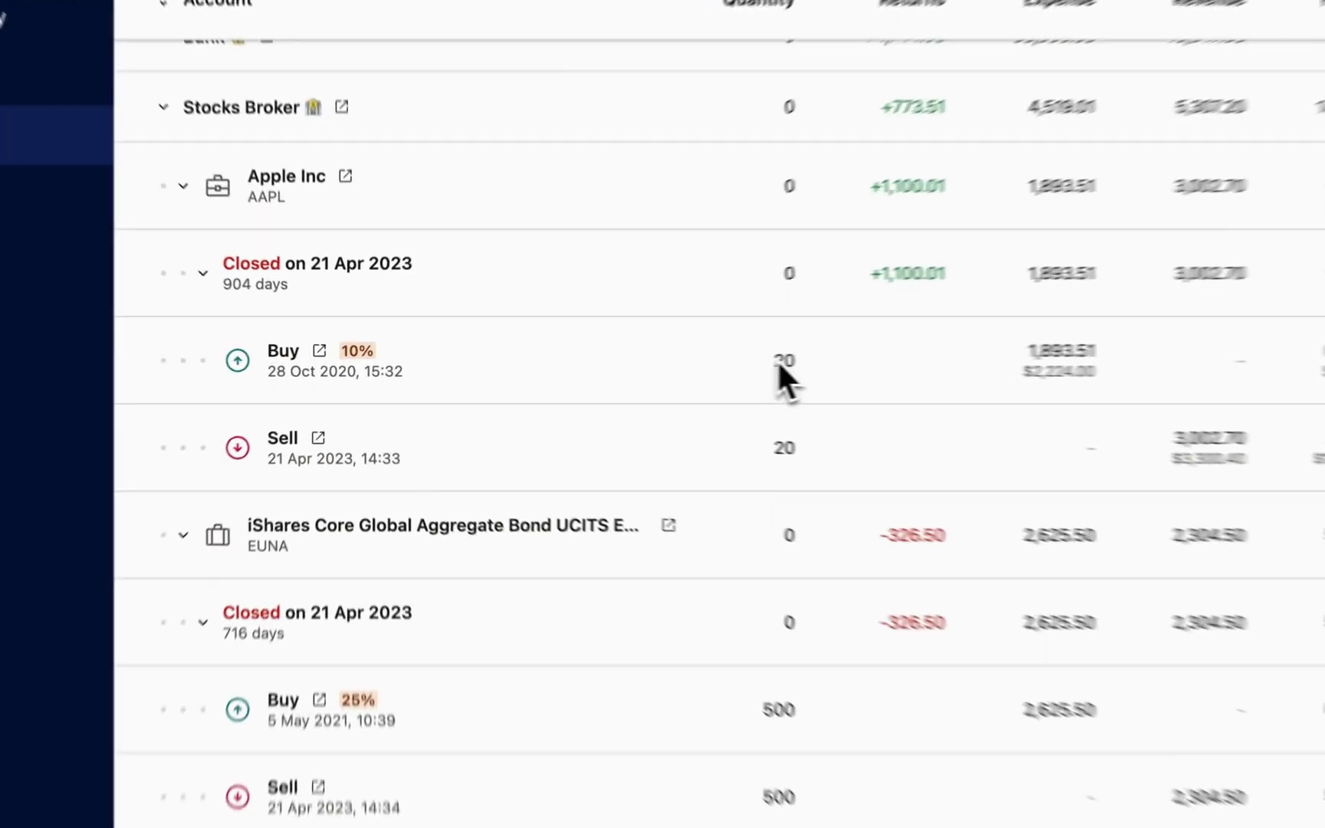
Step: Compare the Apple Inc buy and sell quantities, and check the original quantity in the Buy transaction's details
double_click(656, 361)
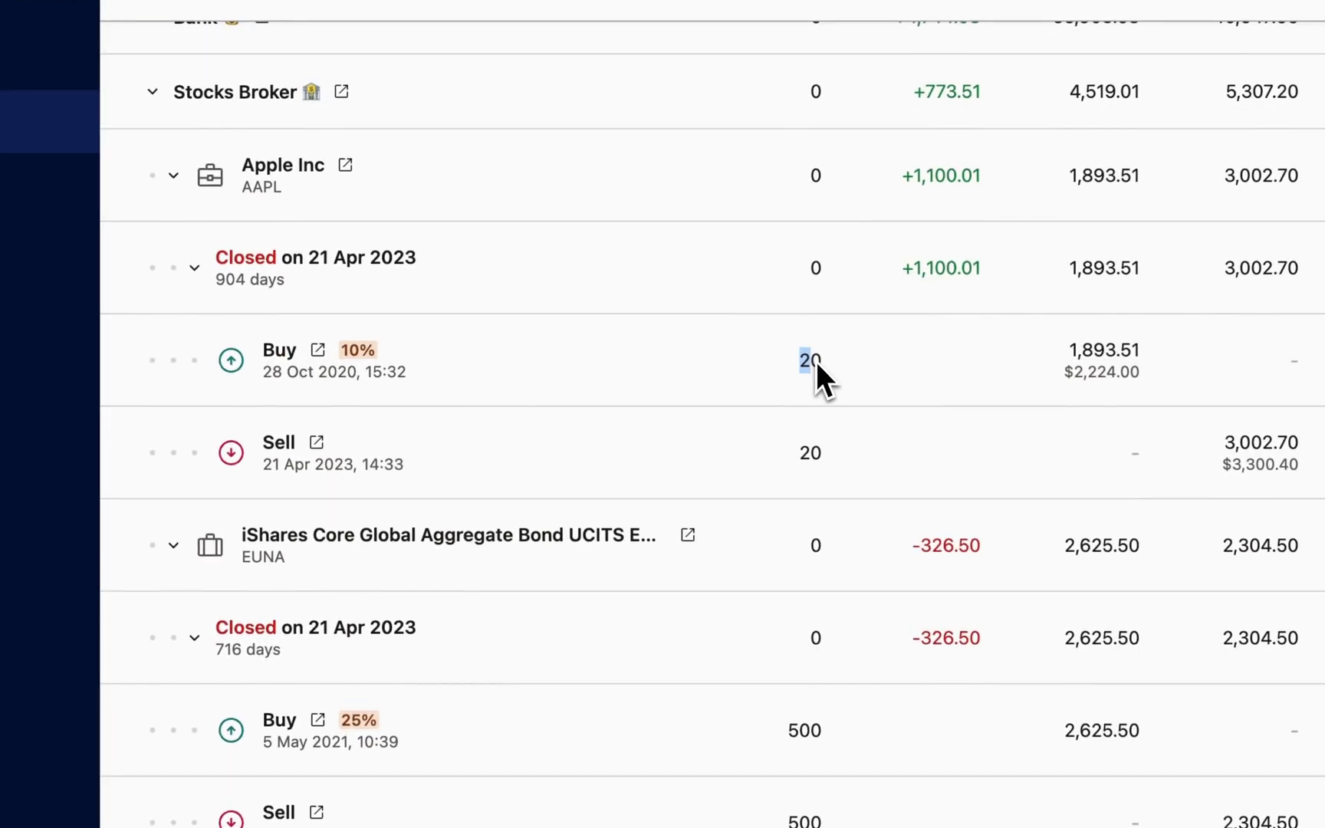
double_click(656, 423)
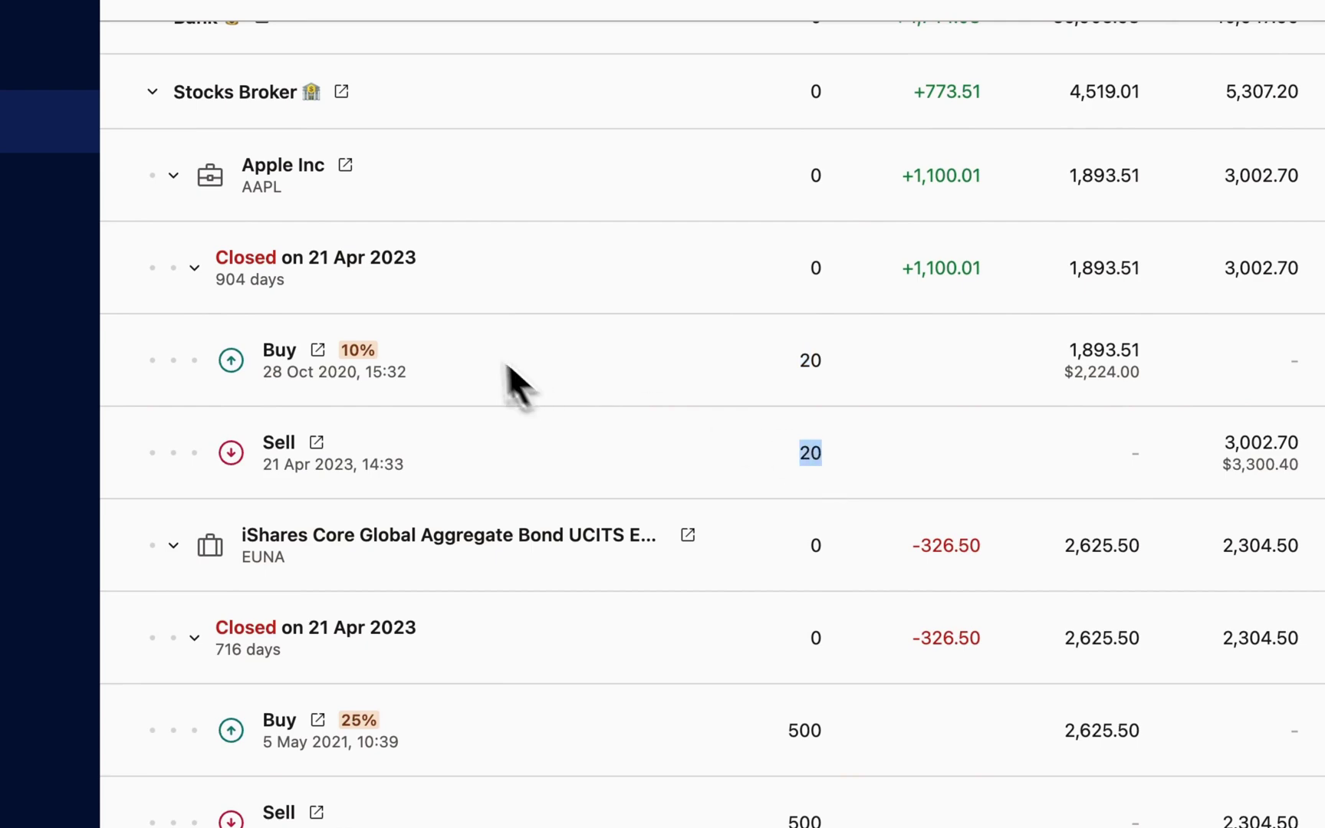
mouse_move(356, 352)
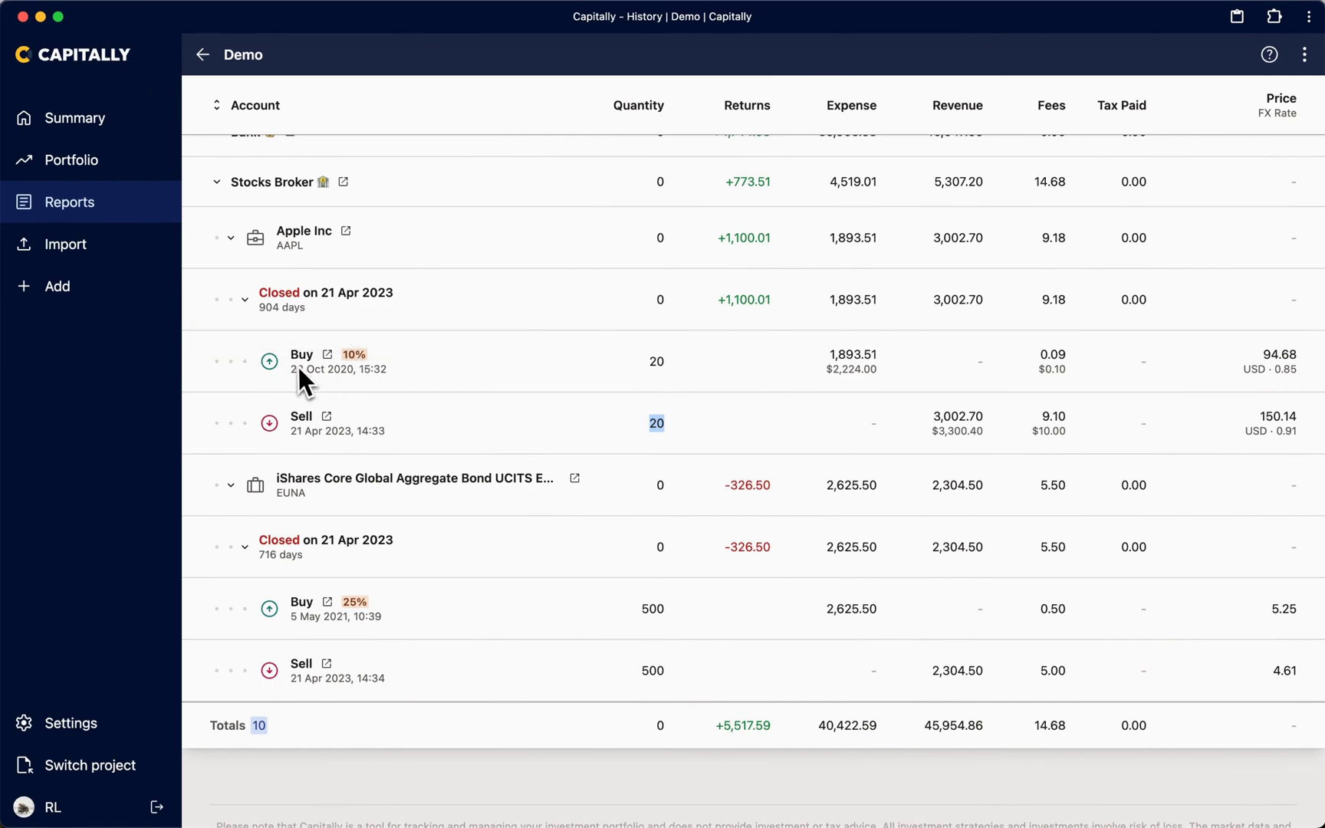
left_click(329, 355)
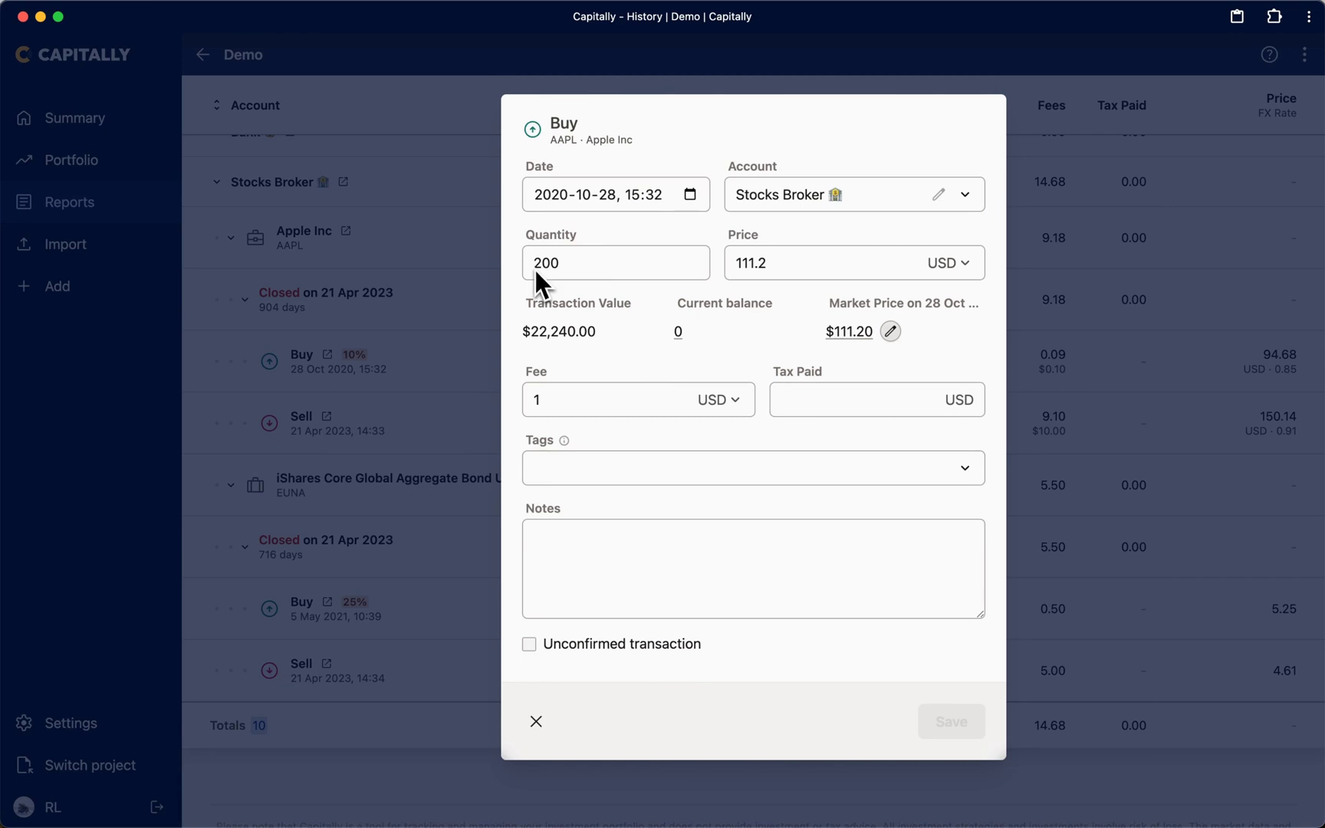
left_click_drag(534, 267, 538, 266)
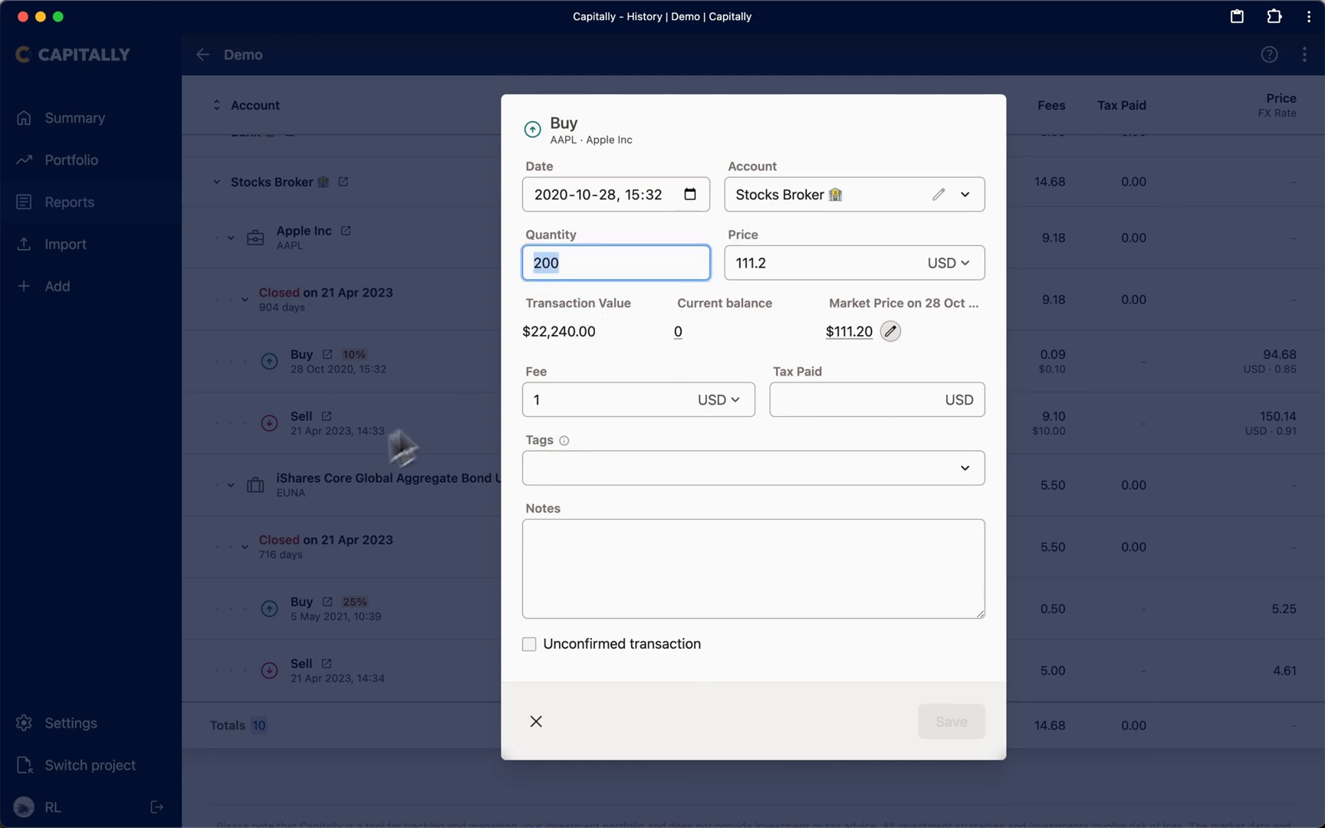
left_click(448, 401)
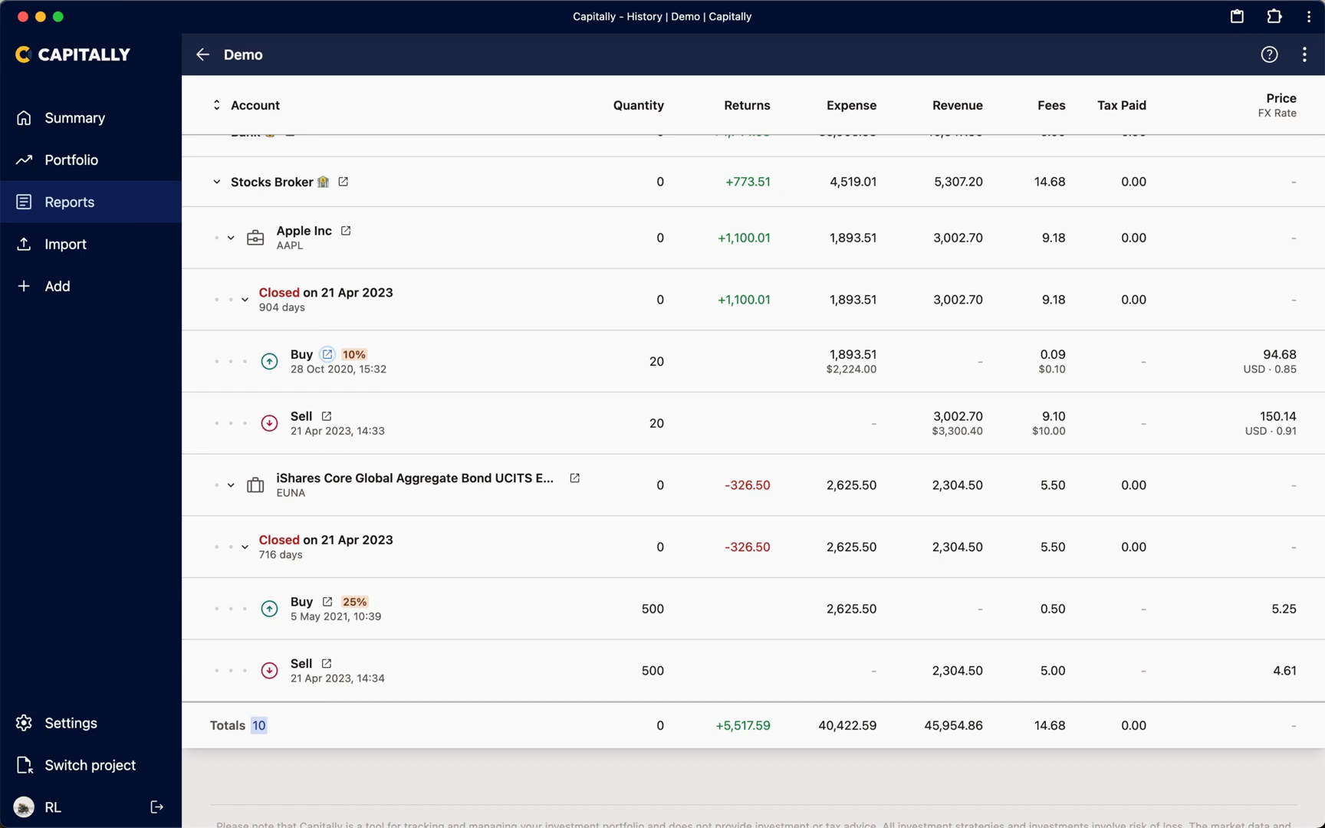
Step: Examine the quantity of the Apple Inc sale and the purchase's expense in both currencies
double_click(656, 427)
left_click_drag(829, 353, 890, 369)
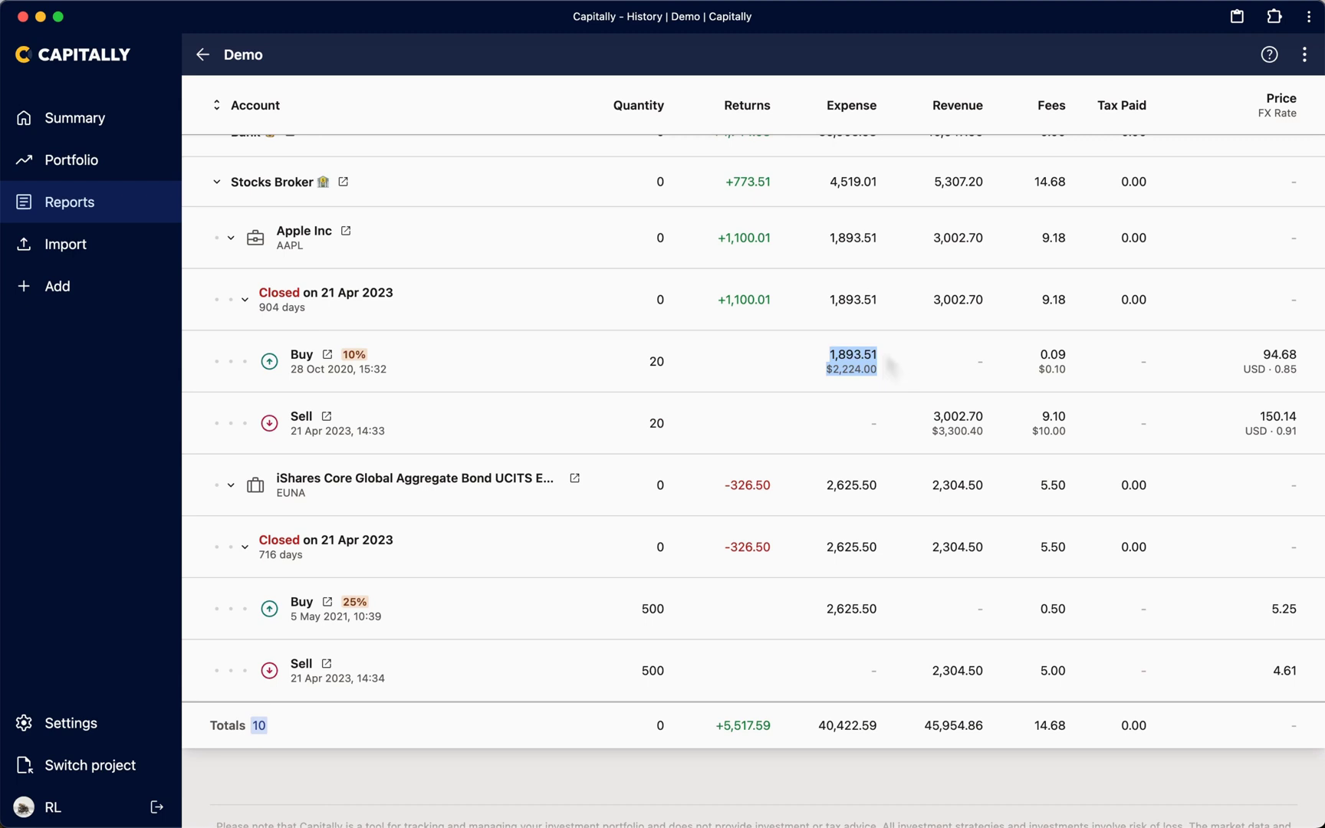
left_click(742, 383)
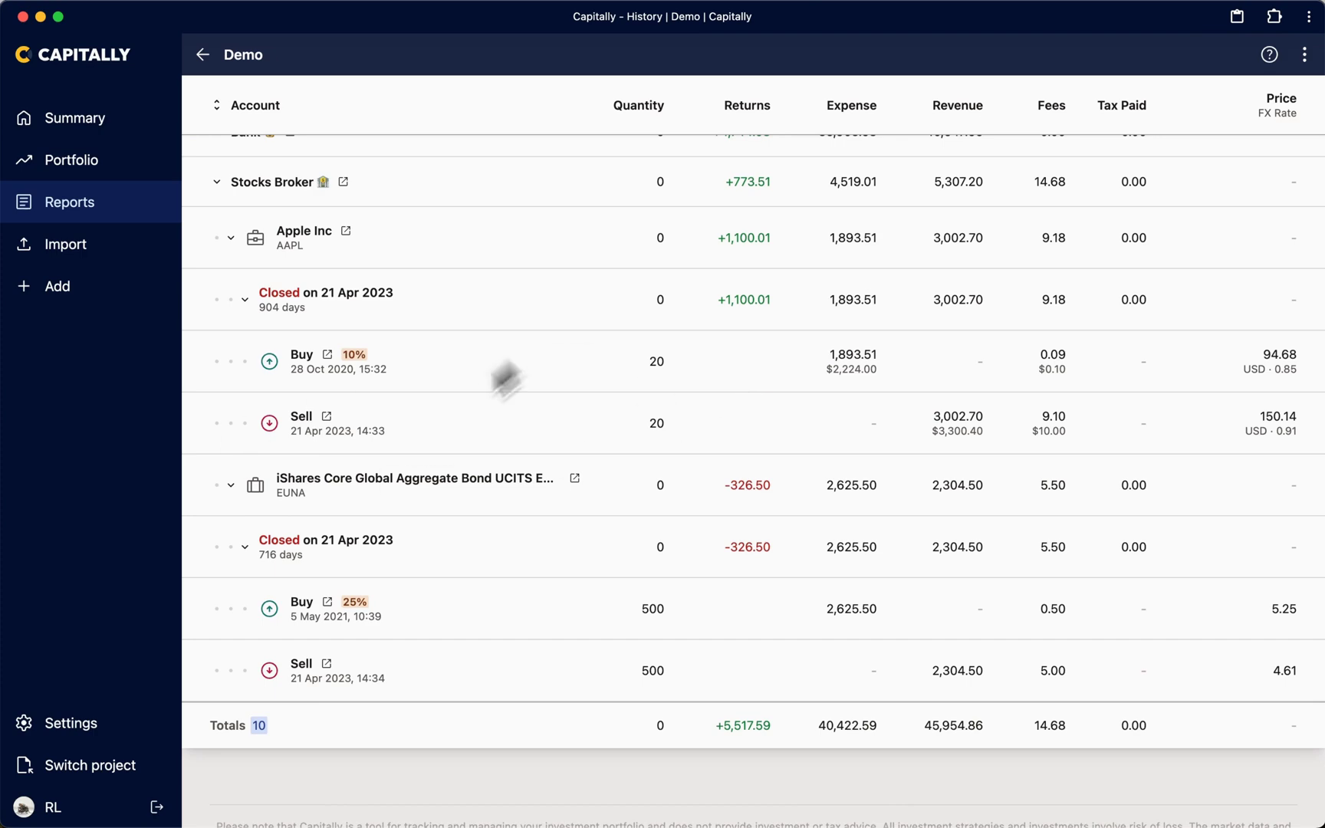
Step: Review the report's export options and collapse the Apple Inc position in the table
scroll(633, 390, "up", 5)
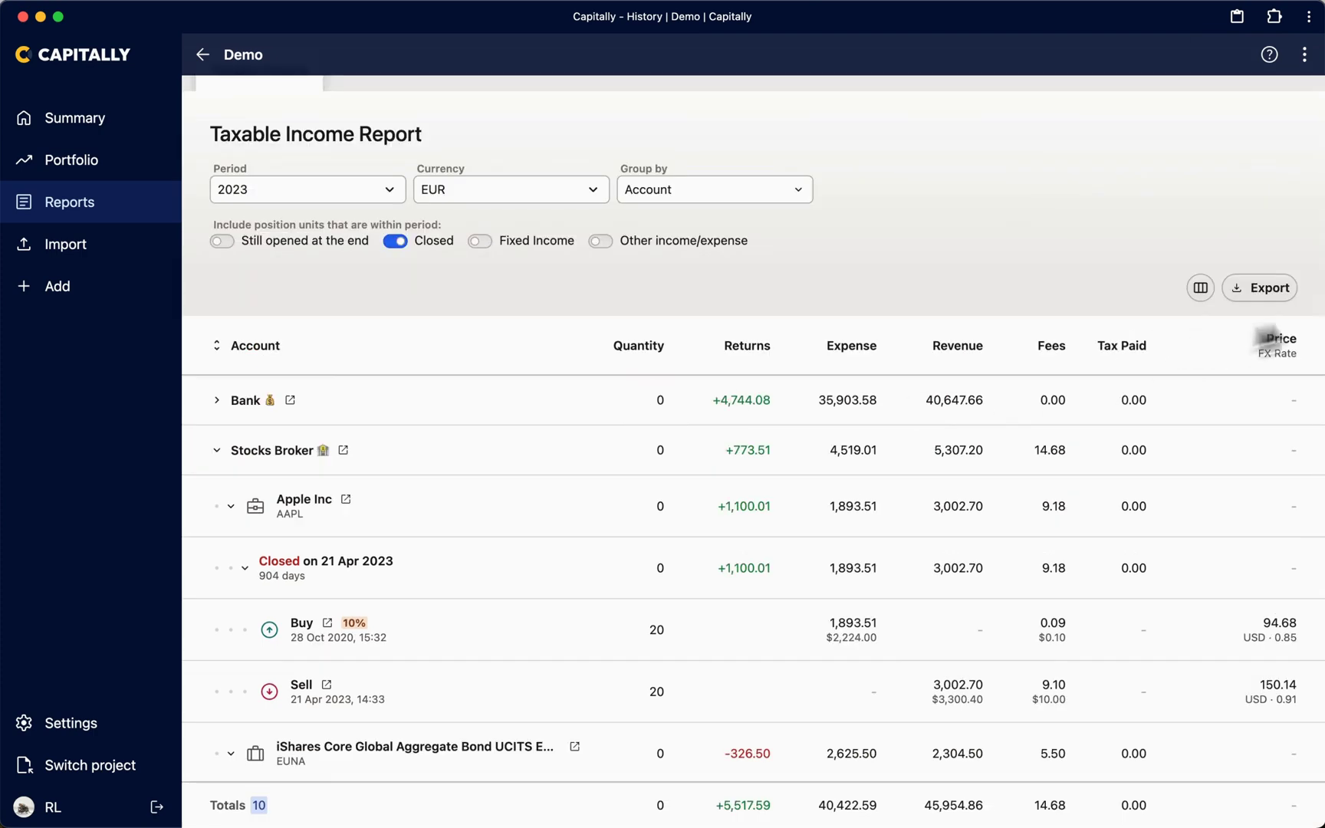
left_click(1265, 292)
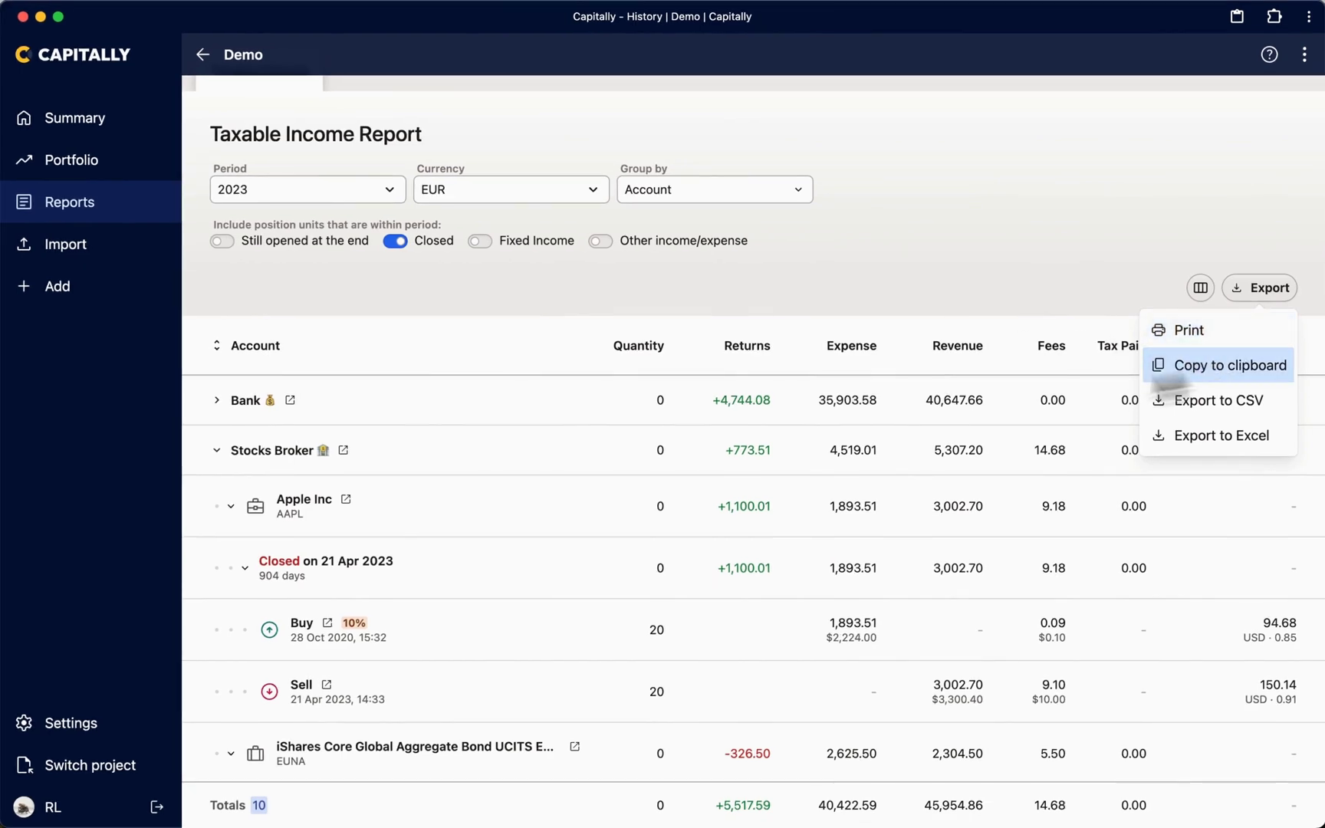
left_click(821, 309)
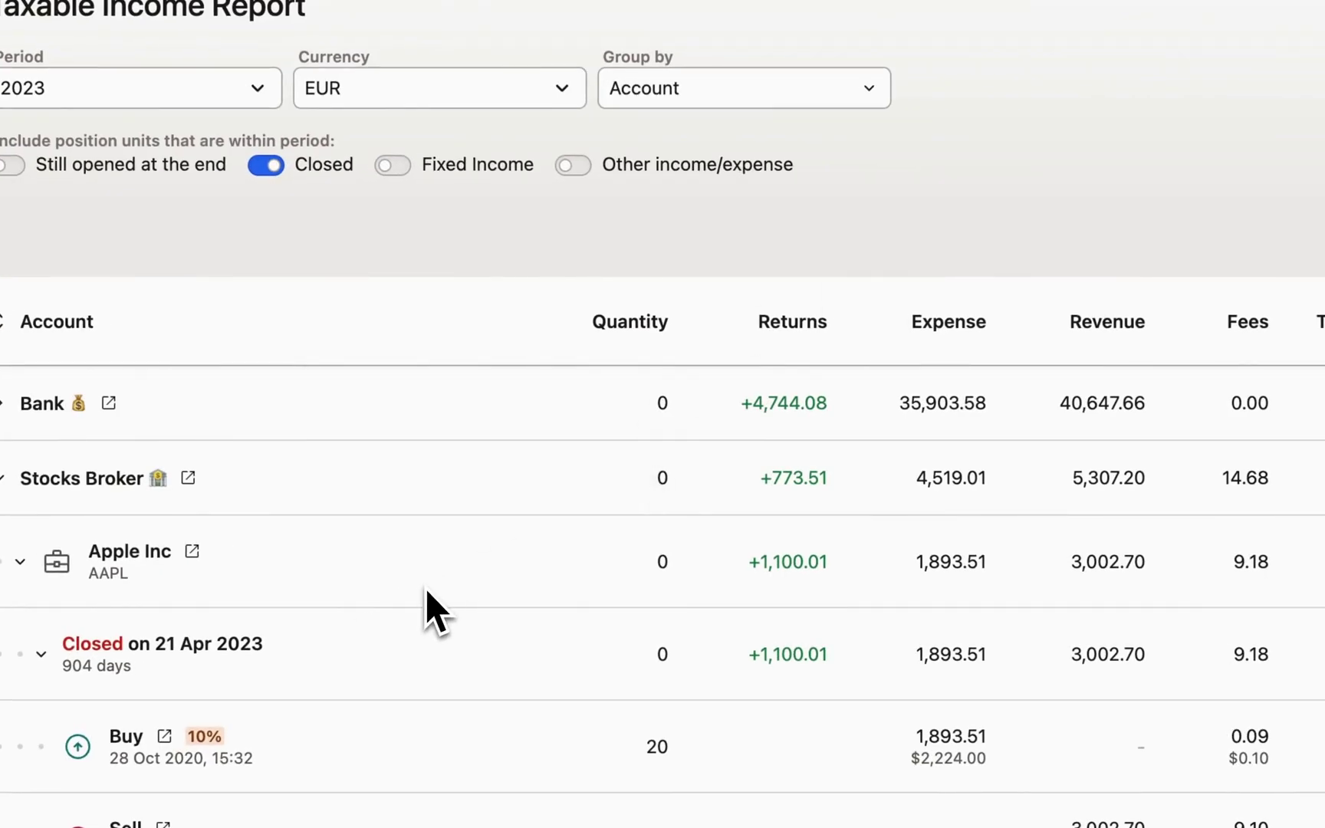
scroll(433, 610, "down", 3)
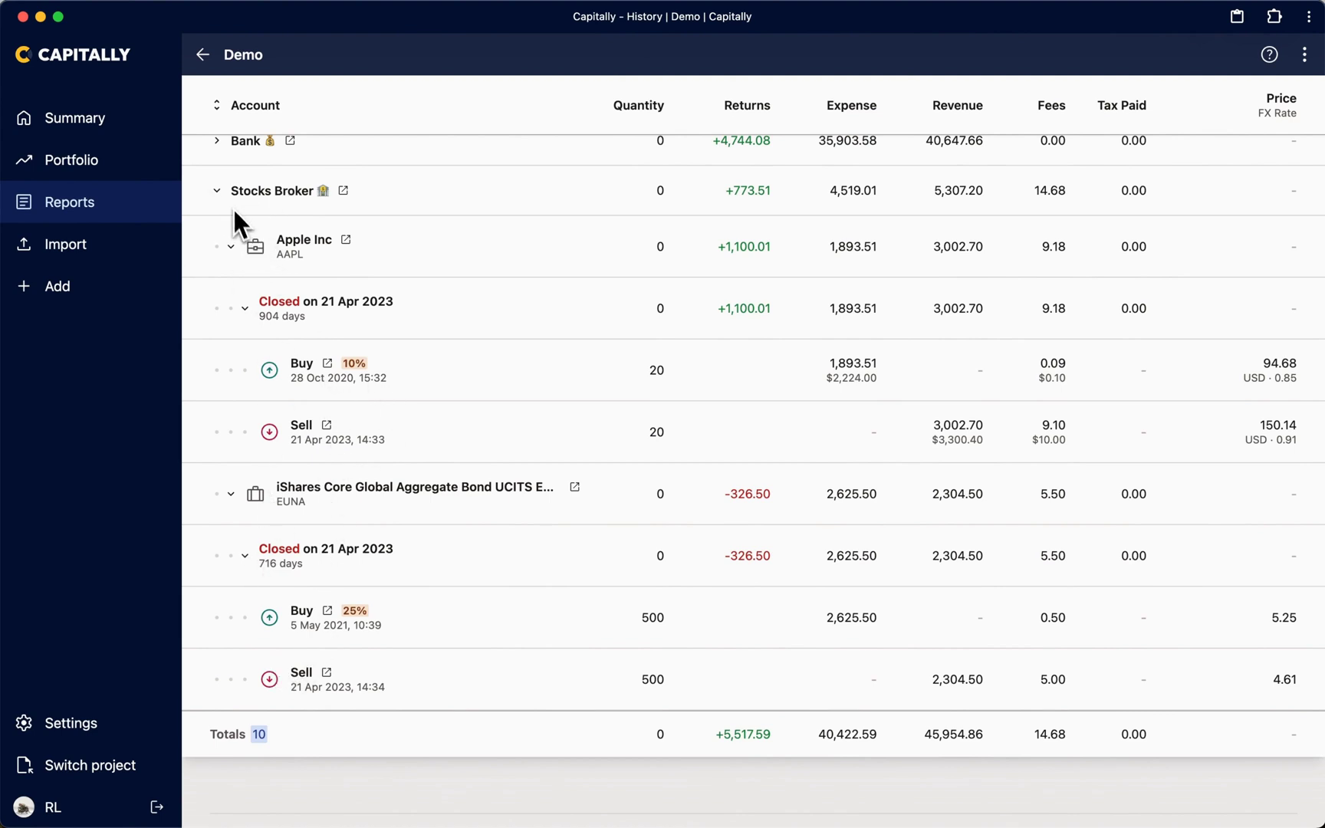
left_click(231, 247)
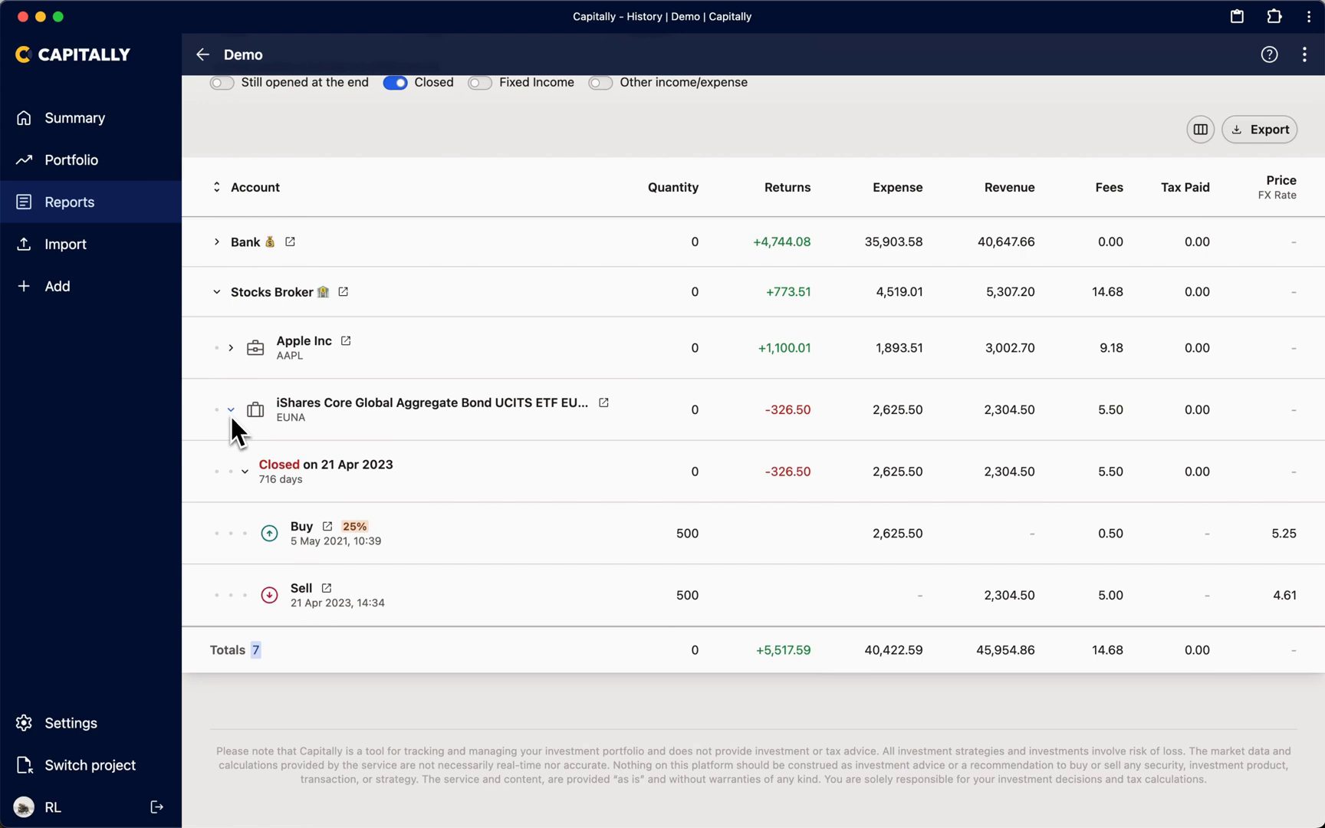
Step: Preview the report's printout with Save as PDF as the destination, and leave the print dialog without saving
left_click(1260, 136)
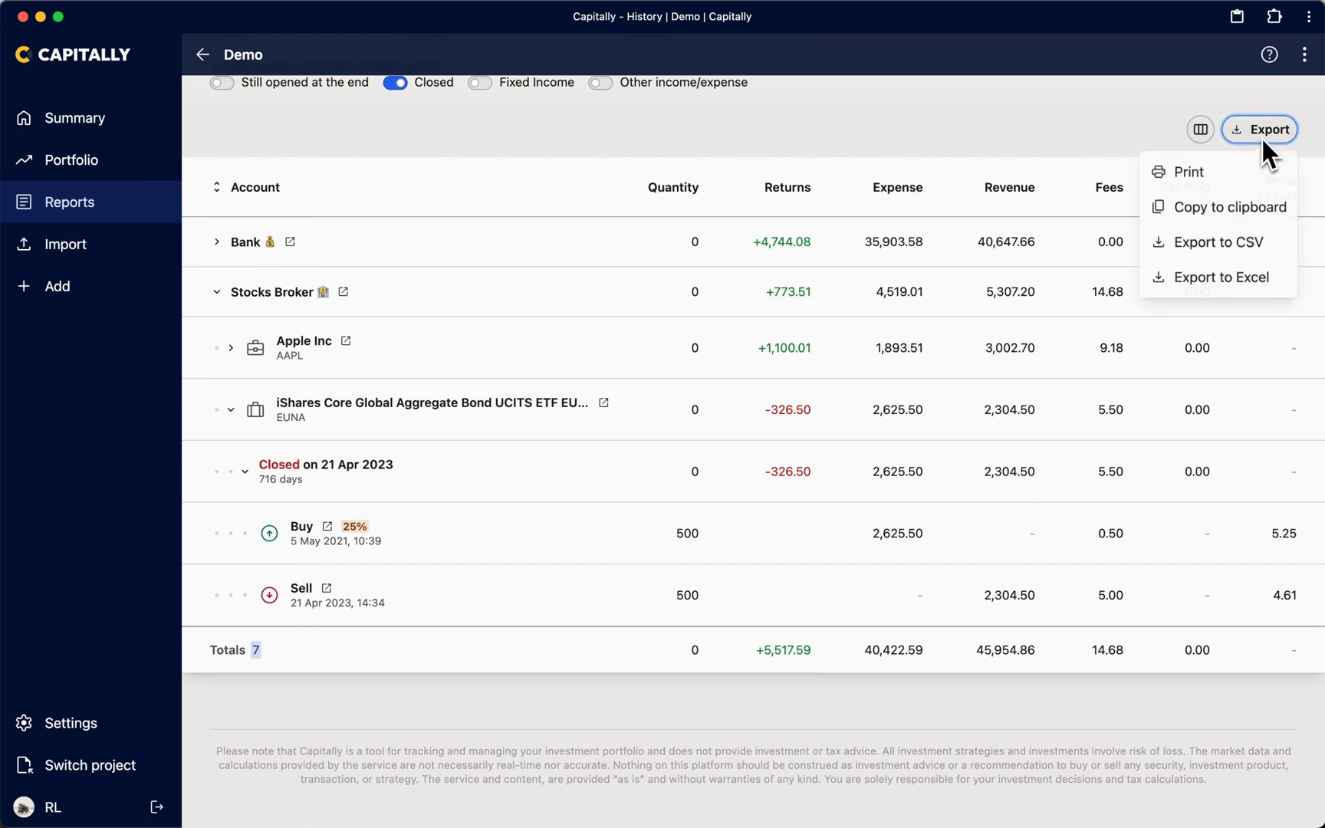
left_click(1221, 169)
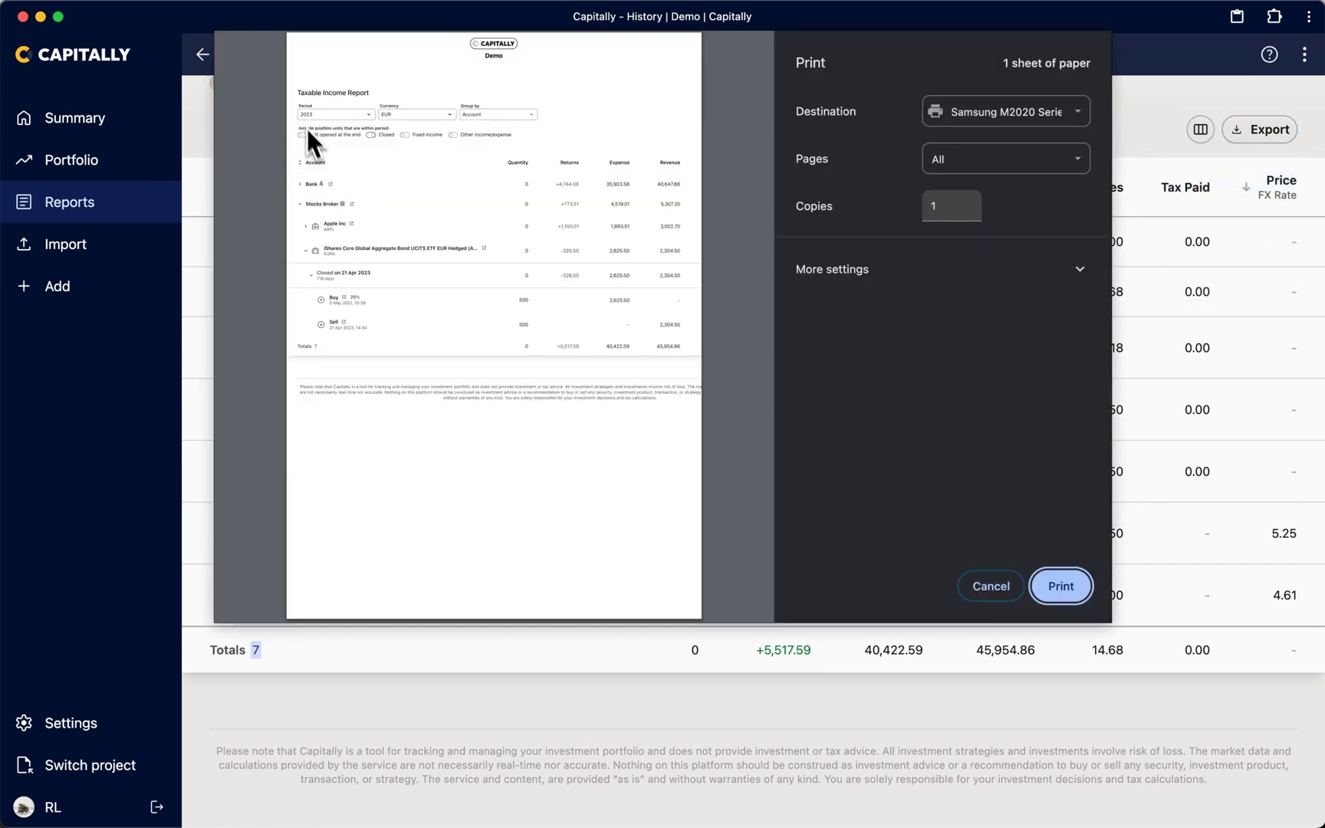
left_click(957, 110)
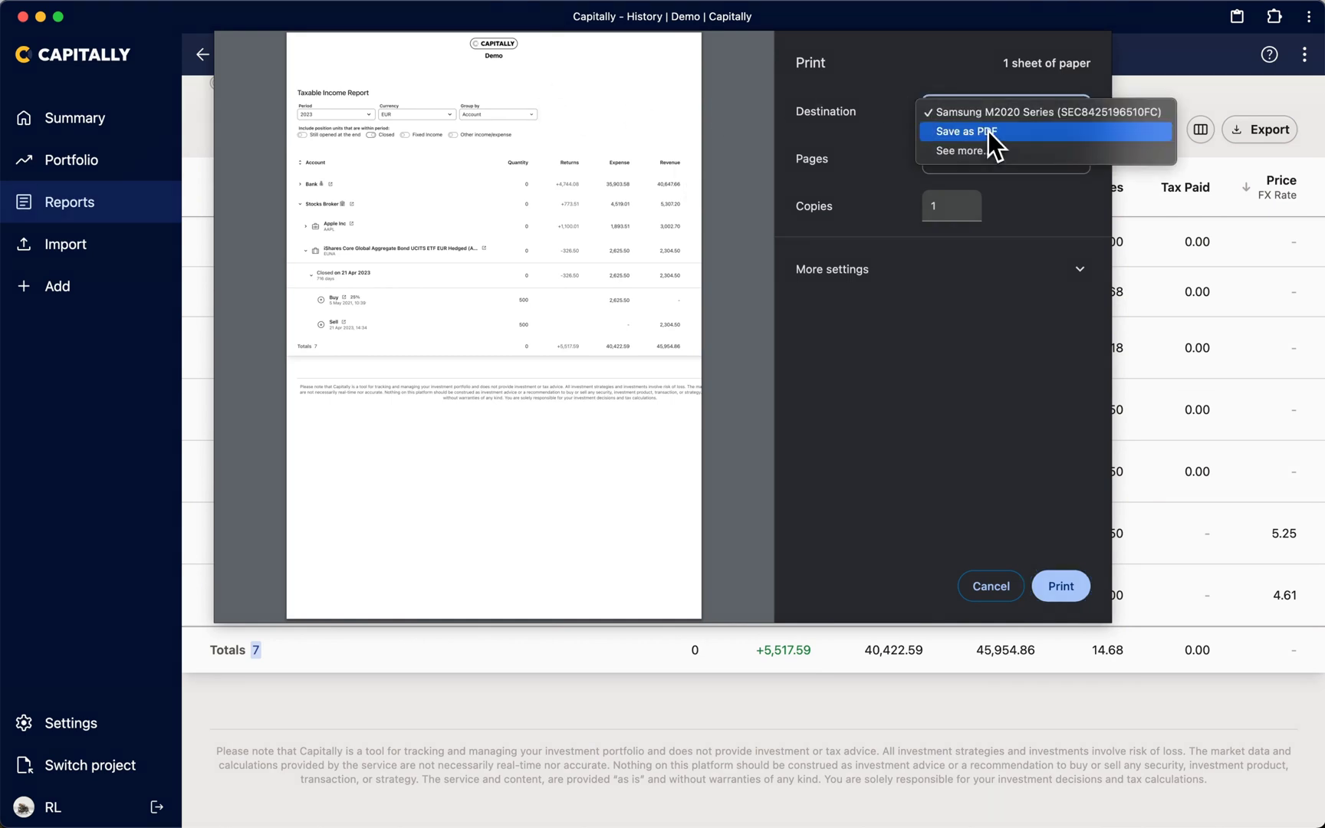
left_click(966, 132)
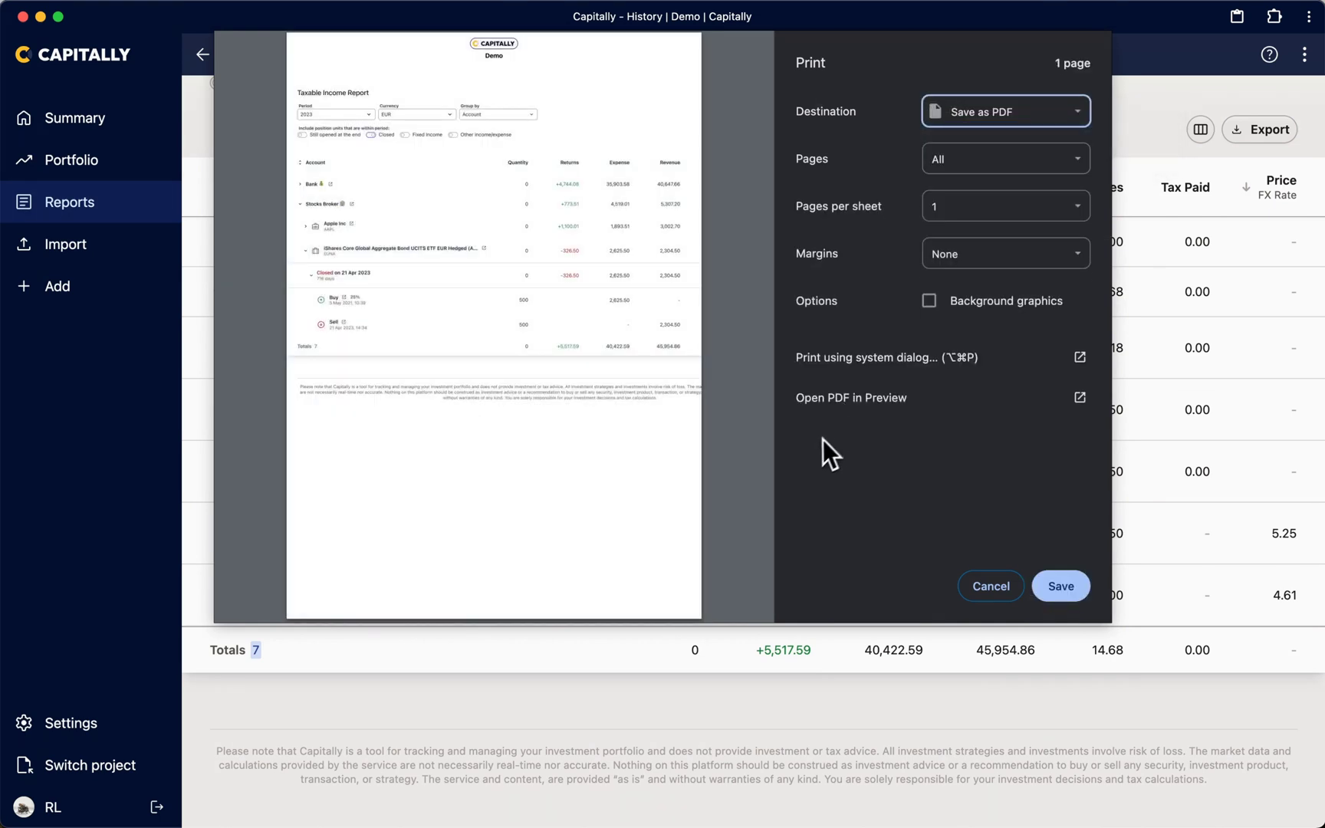
left_click(997, 589)
Step: Copy the taxable income report table to the clipboard
left_click(1259, 131)
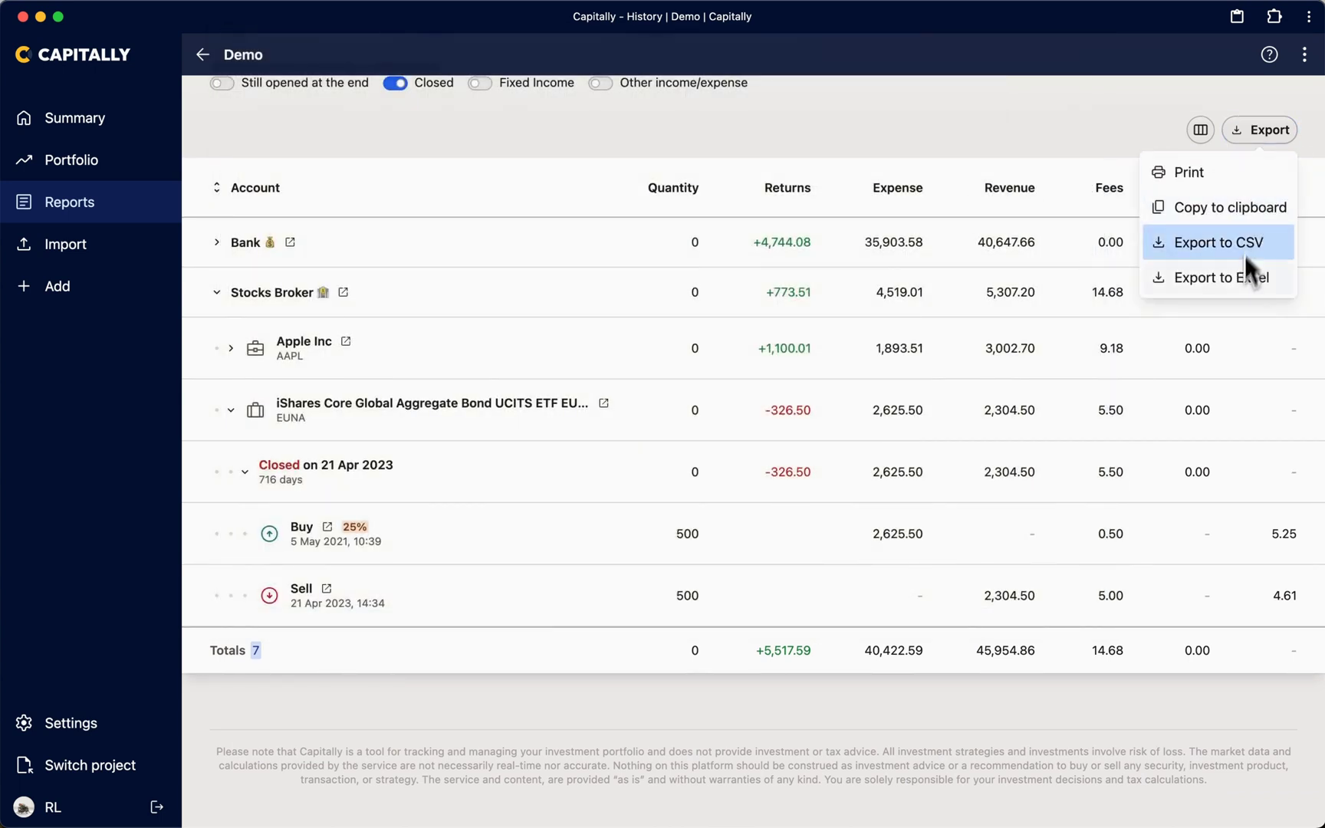
left_click(1242, 210)
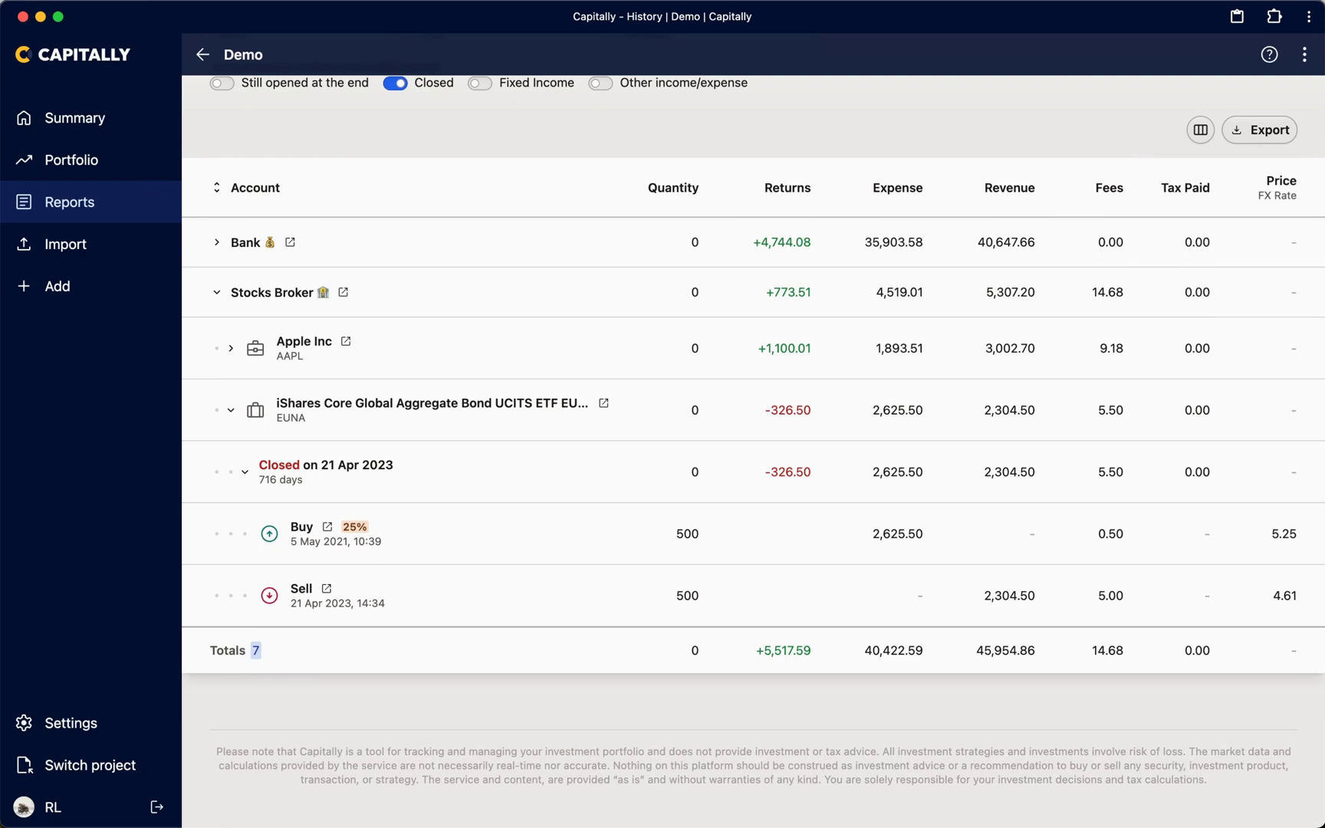
Step: Limit the report to Fixed Income instead of Closed positions, and group it by Domicile
scroll(753, 433, "up", 5)
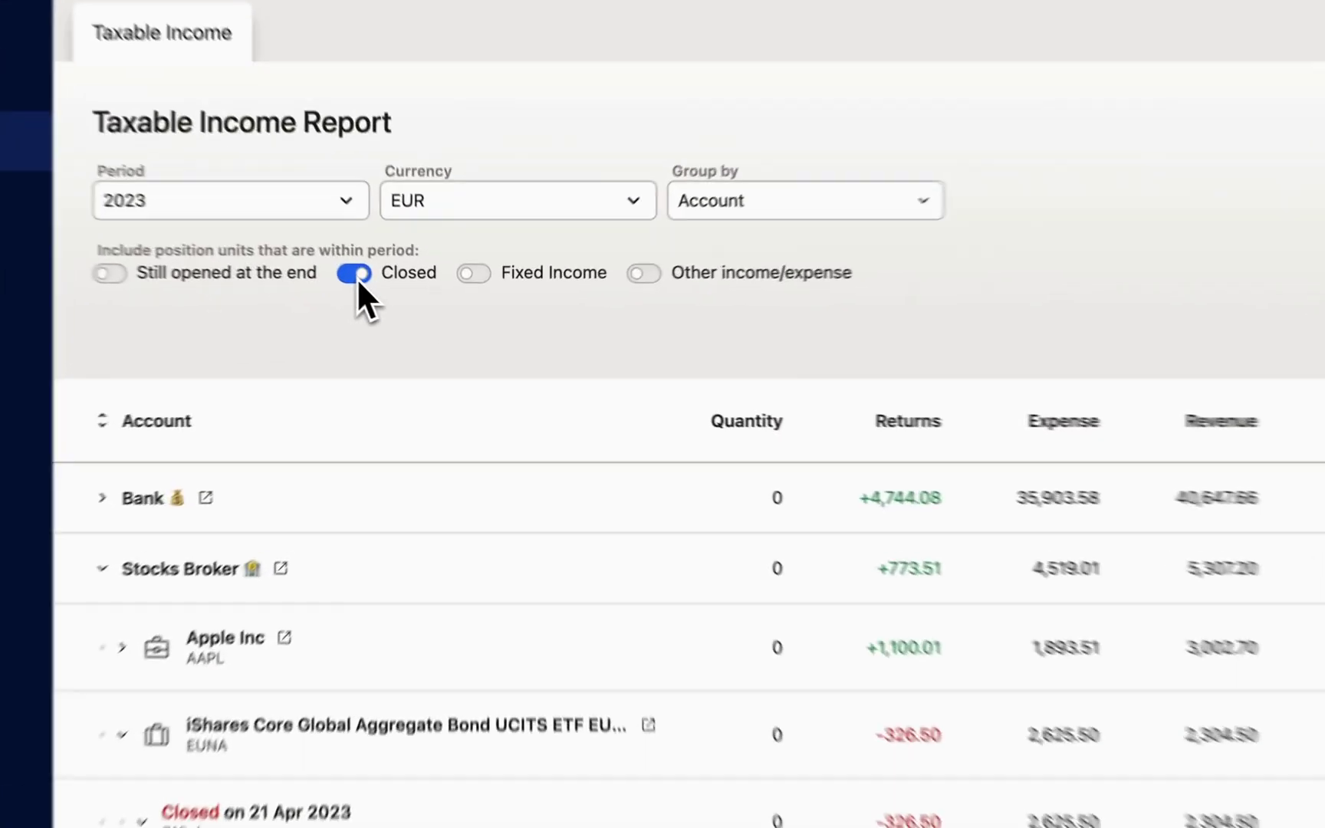
left_click(356, 278)
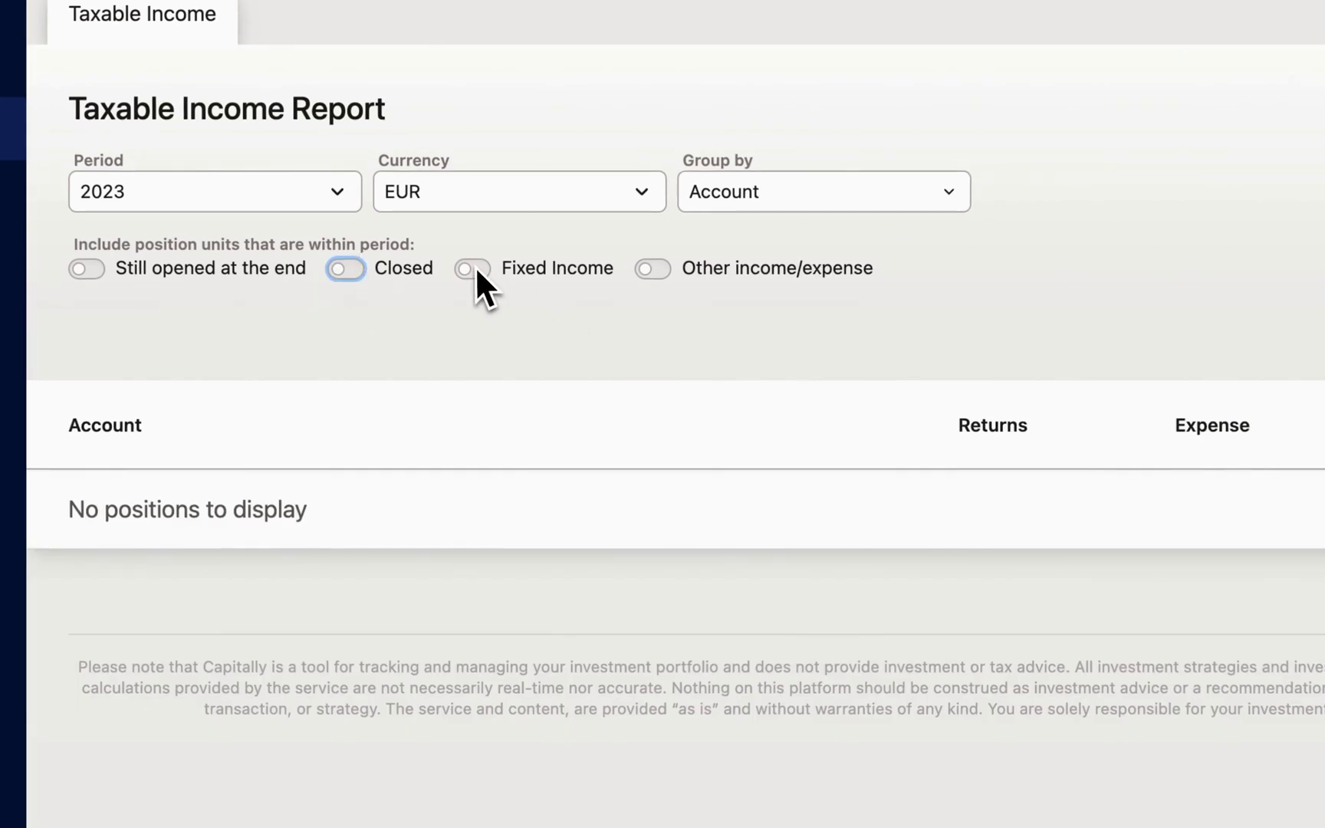
left_click(473, 268)
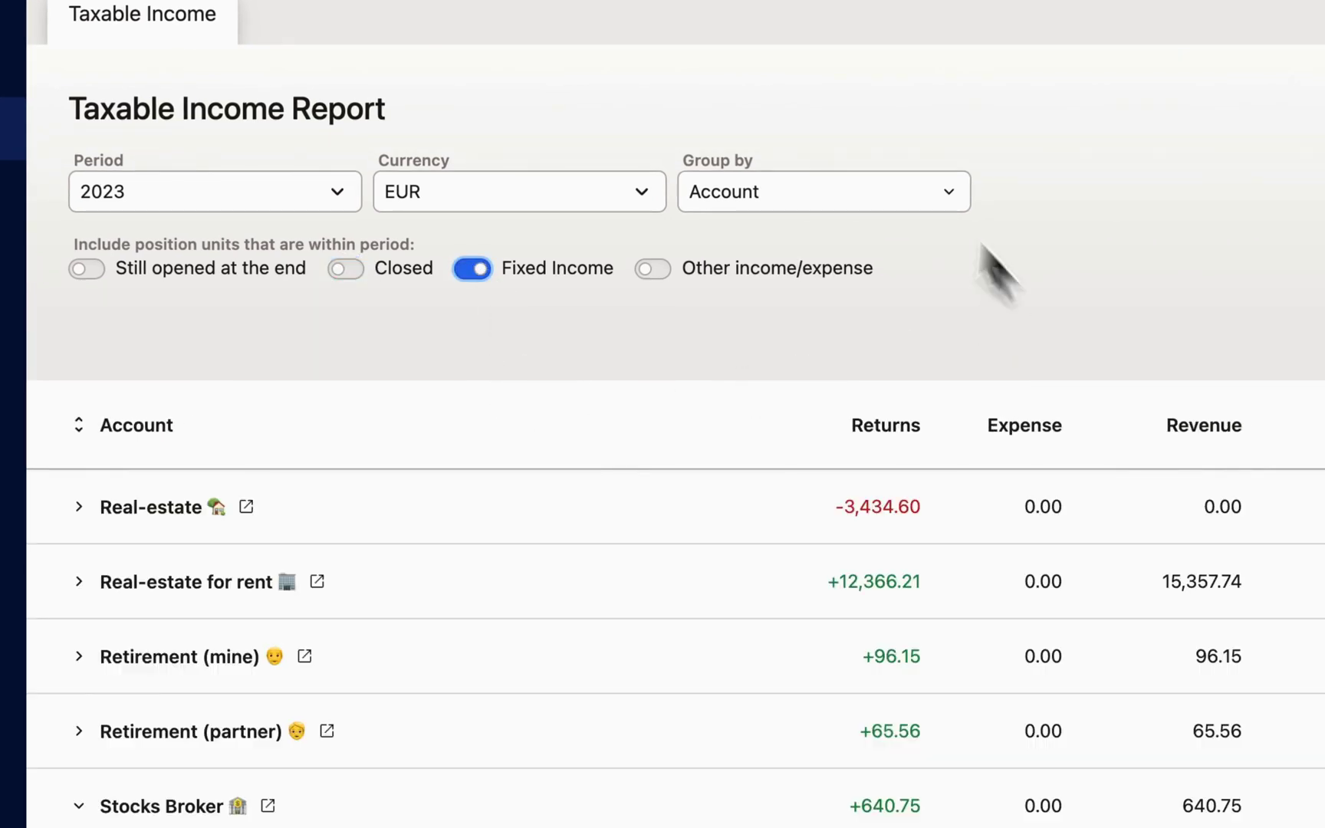
left_click(825, 203)
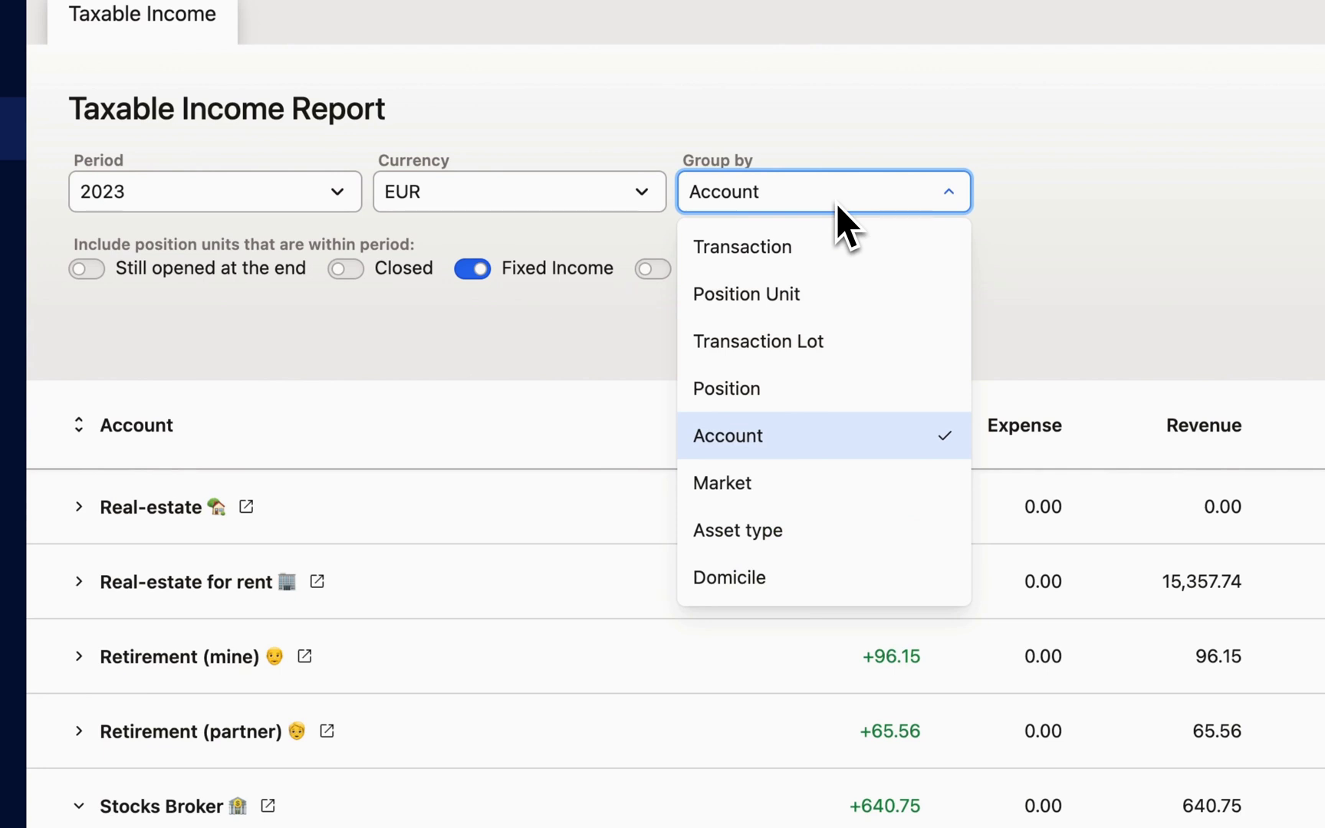
left_click(777, 591)
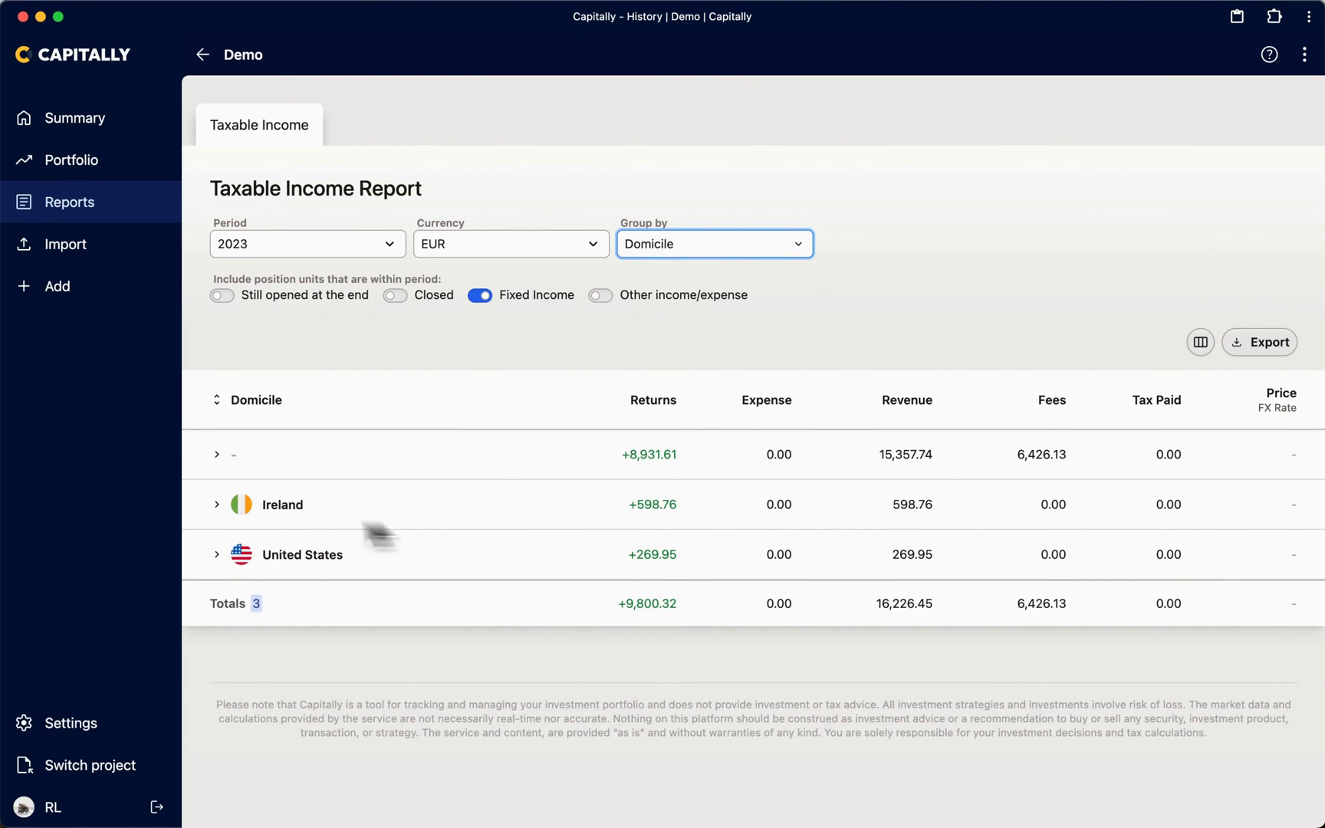
Step: Expand the Ireland and United States groups to list their individual positions
left_click(217, 505)
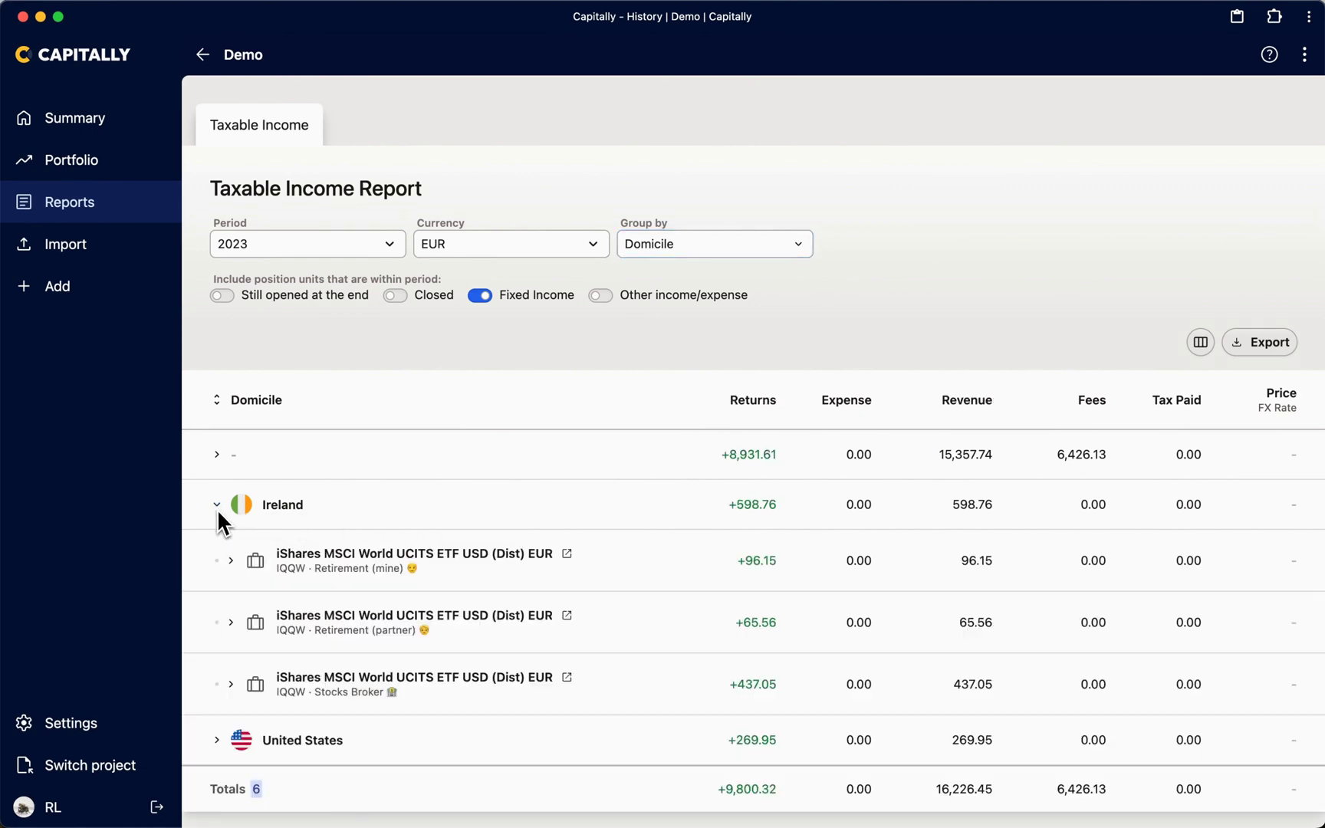
scroll(397, 534, "down", 2)
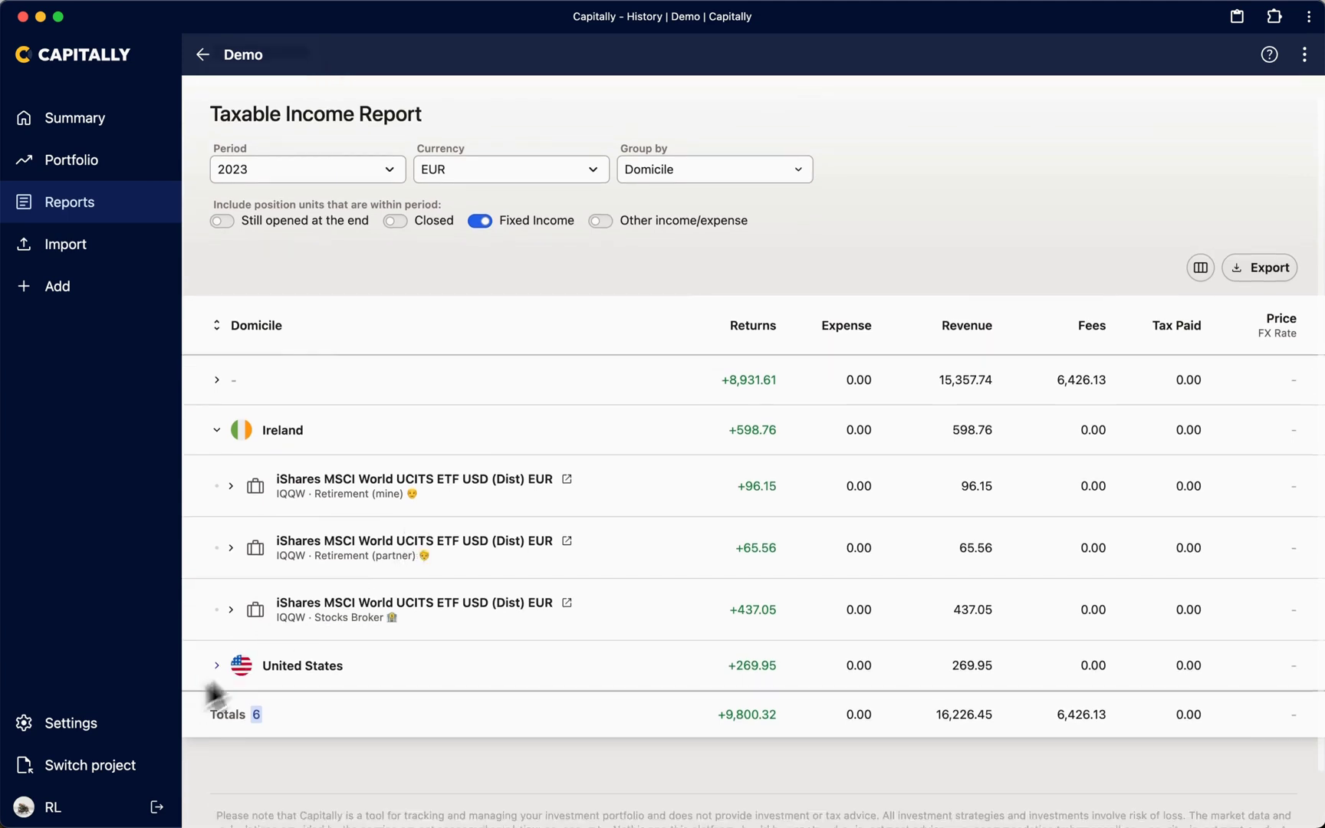
left_click(217, 665)
scroll(491, 652, "down", 4)
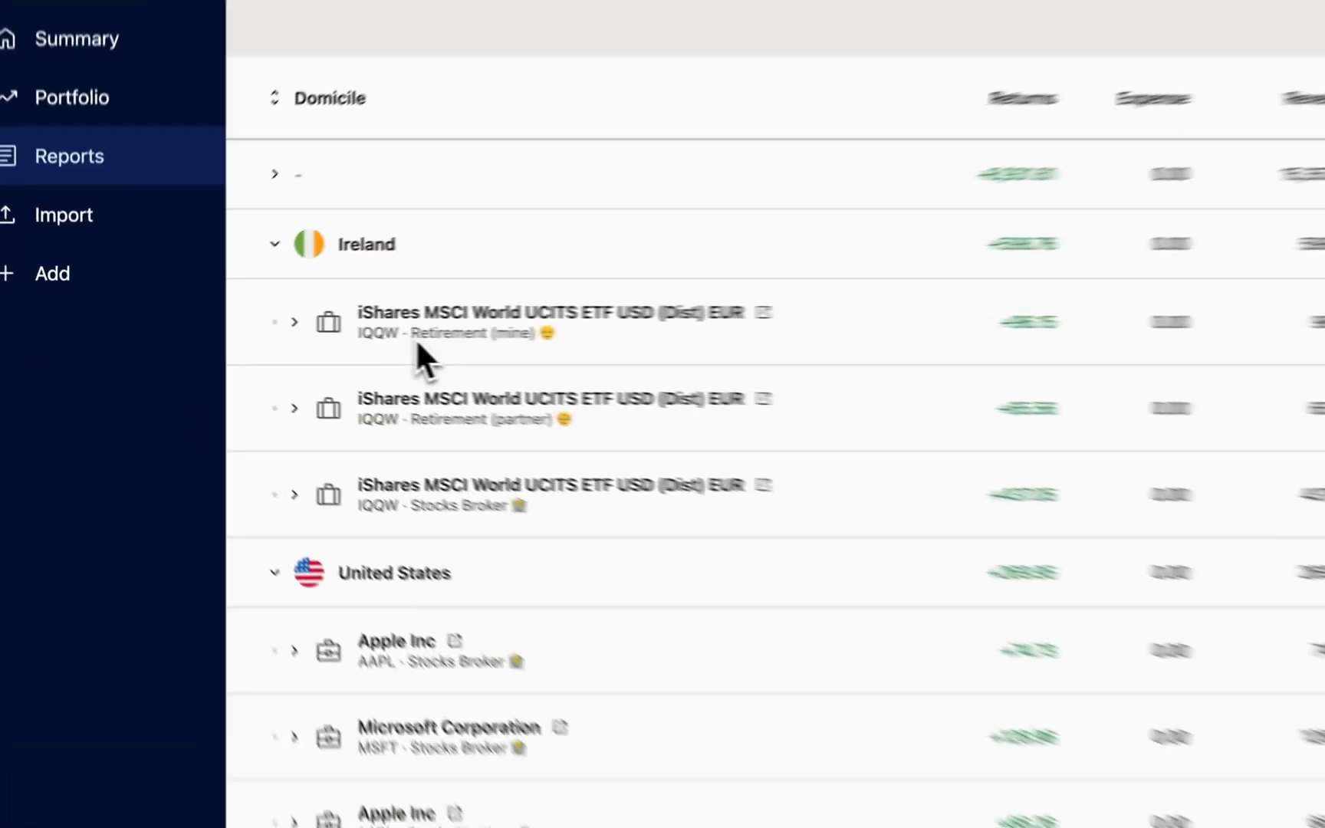
Step: Examine the accounts of the iShares MSCI World positions, the United States revenue, and the Stocks Broker iShares position's revenue
left_click_drag(314, 331, 403, 332)
left_click_drag(436, 426, 593, 434)
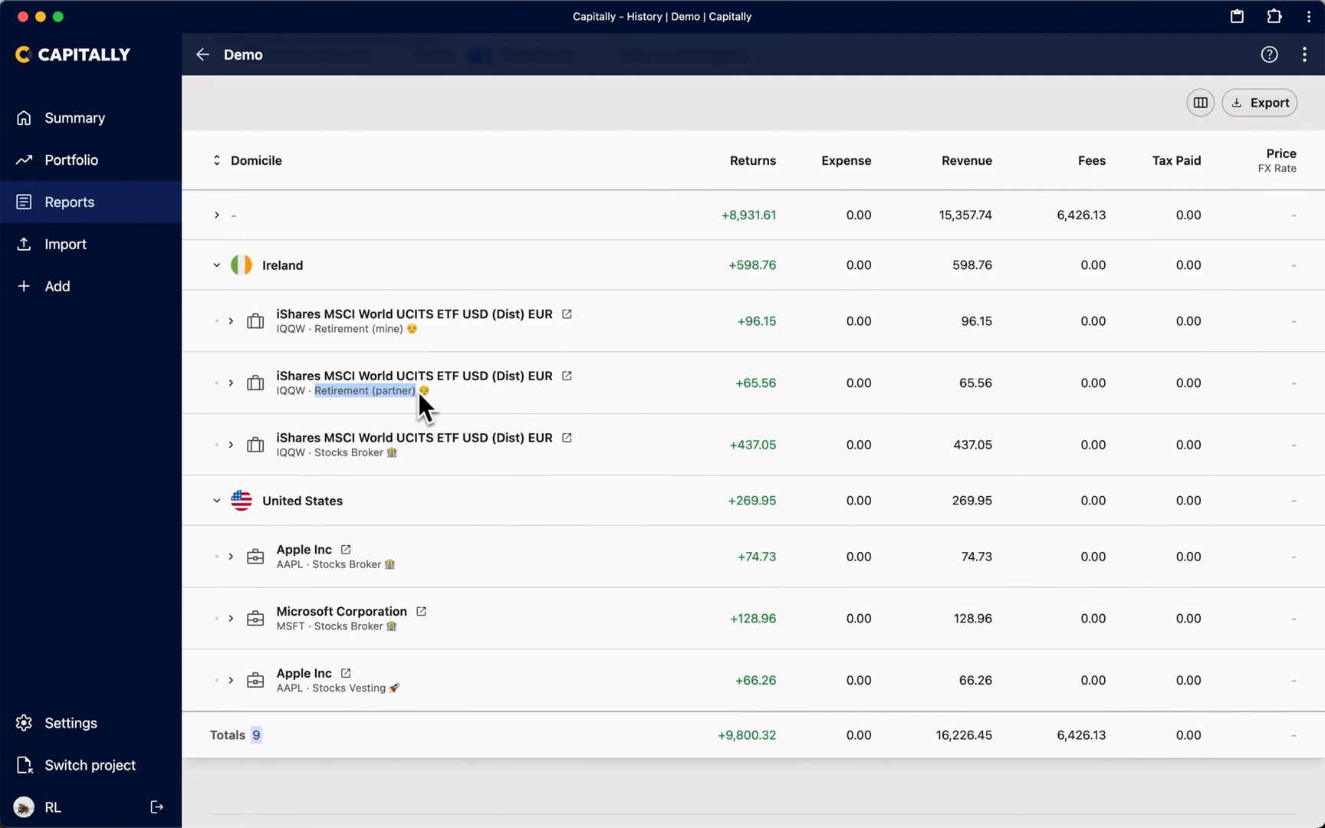
left_click(317, 456)
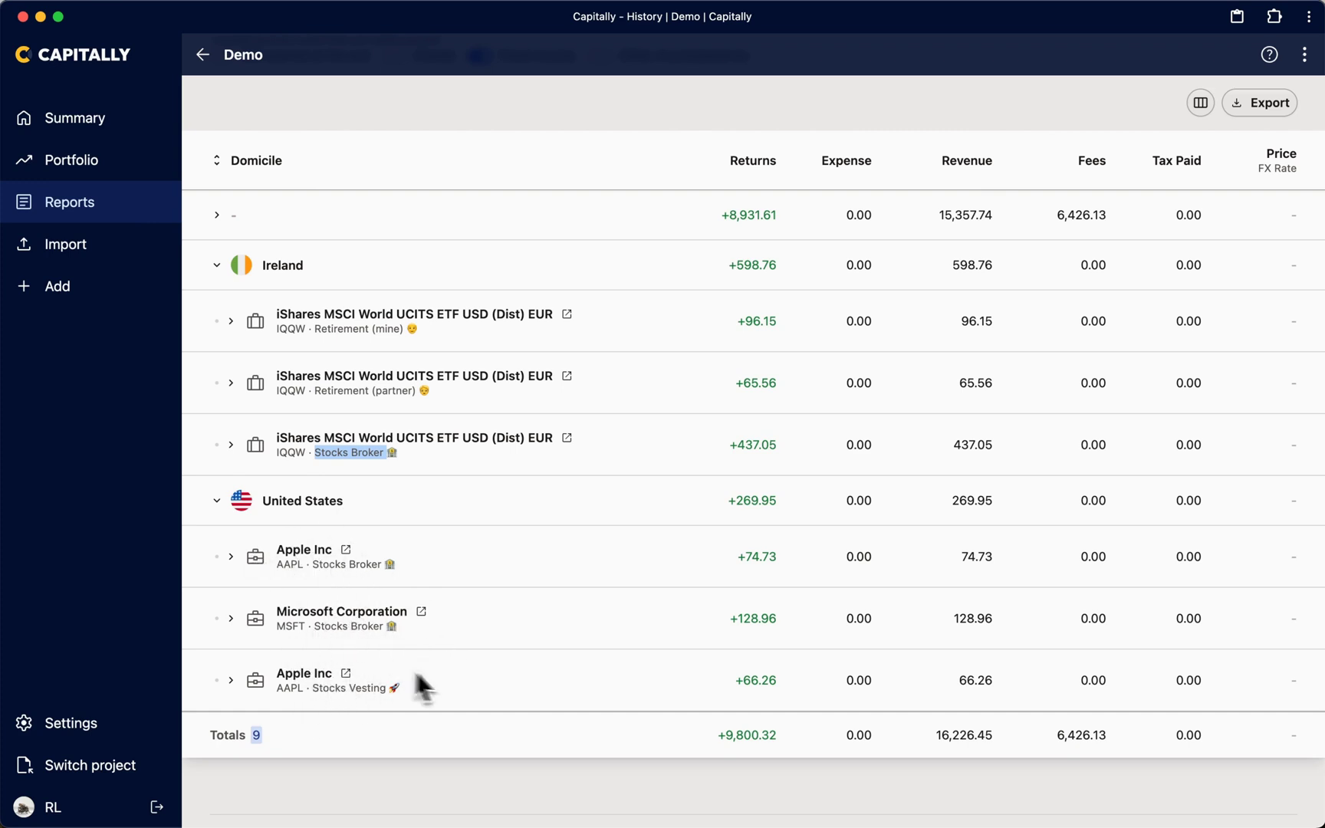
left_click(956, 507)
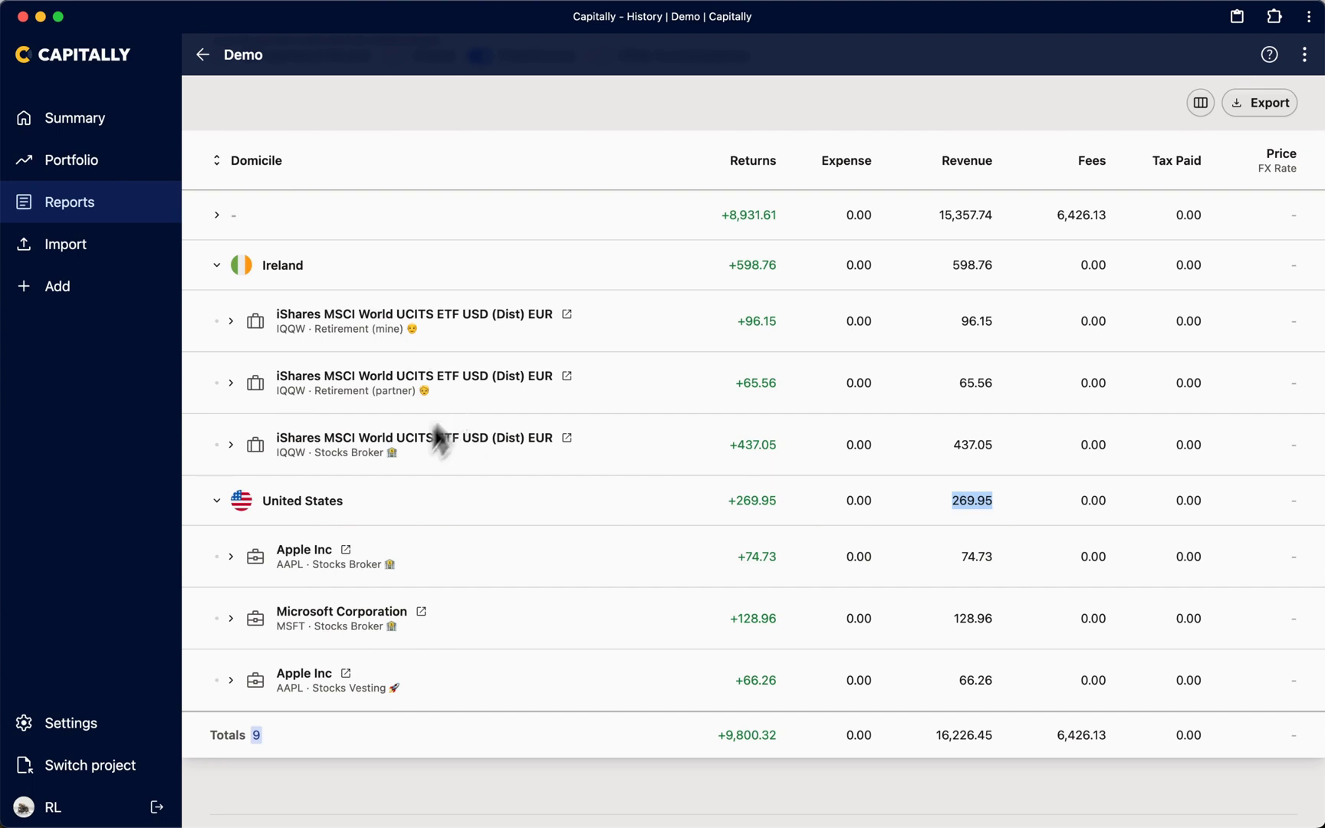
left_click(1016, 465)
left_click_drag(946, 452, 991, 444)
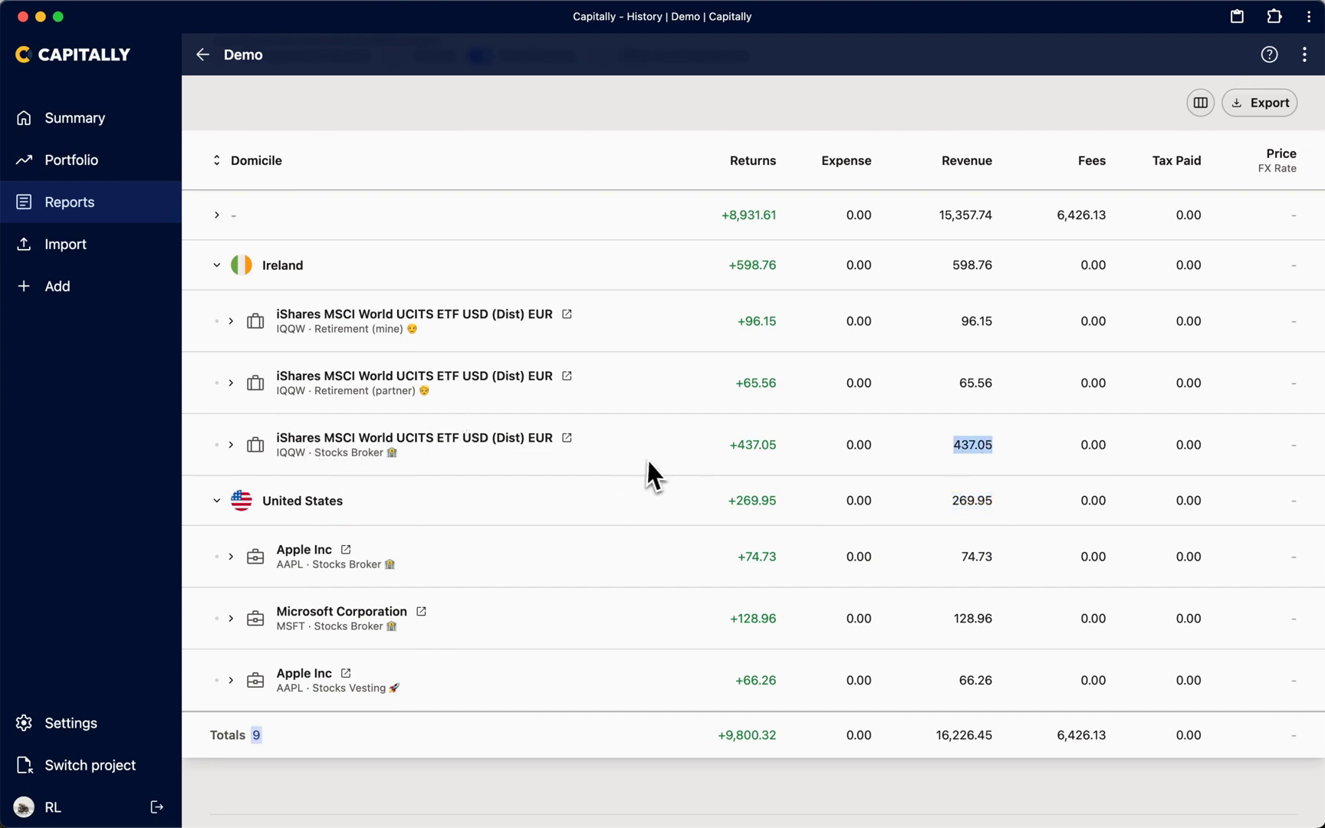
Step: Limit the report to positions still opened at the end instead of Fixed Income, and group it by Asset type
scroll(644, 472, "up", 3)
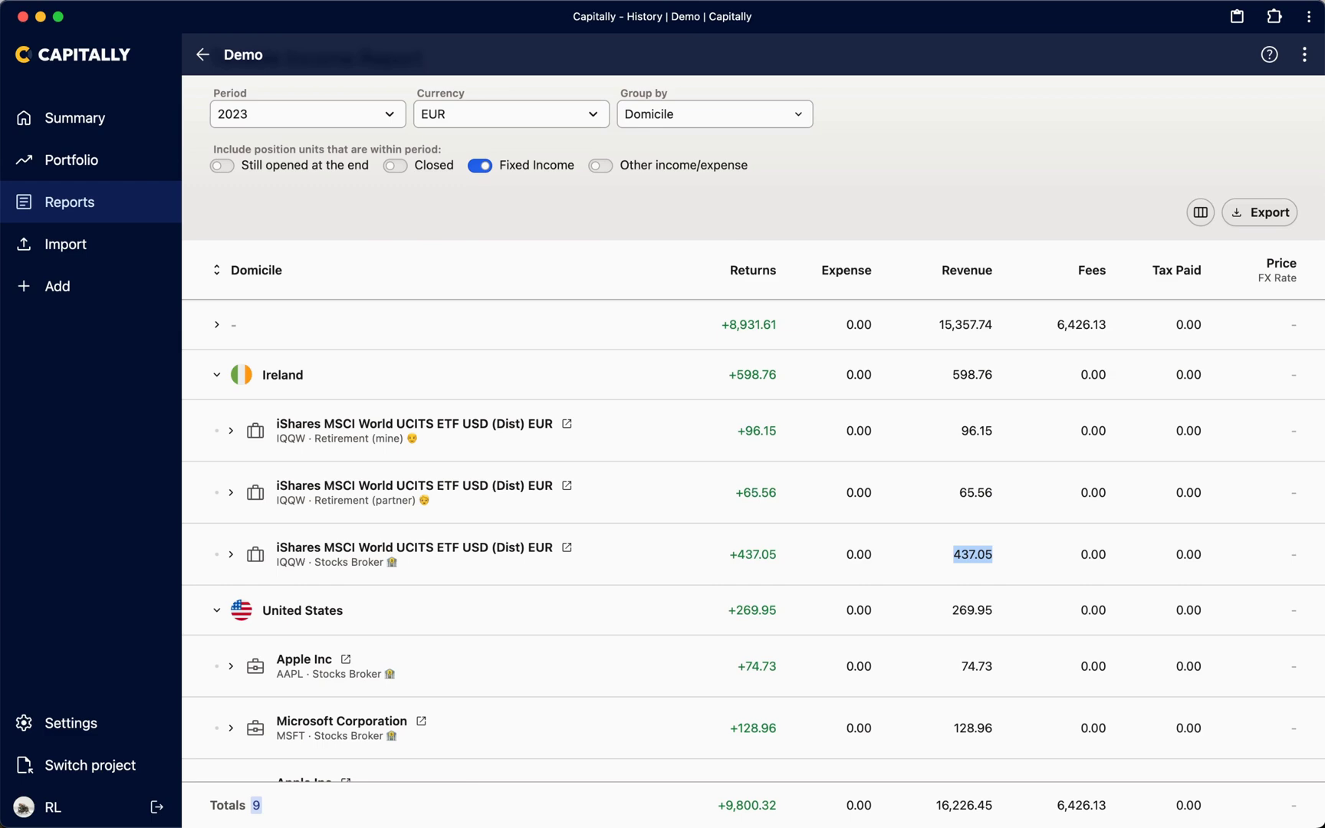
left_click(480, 166)
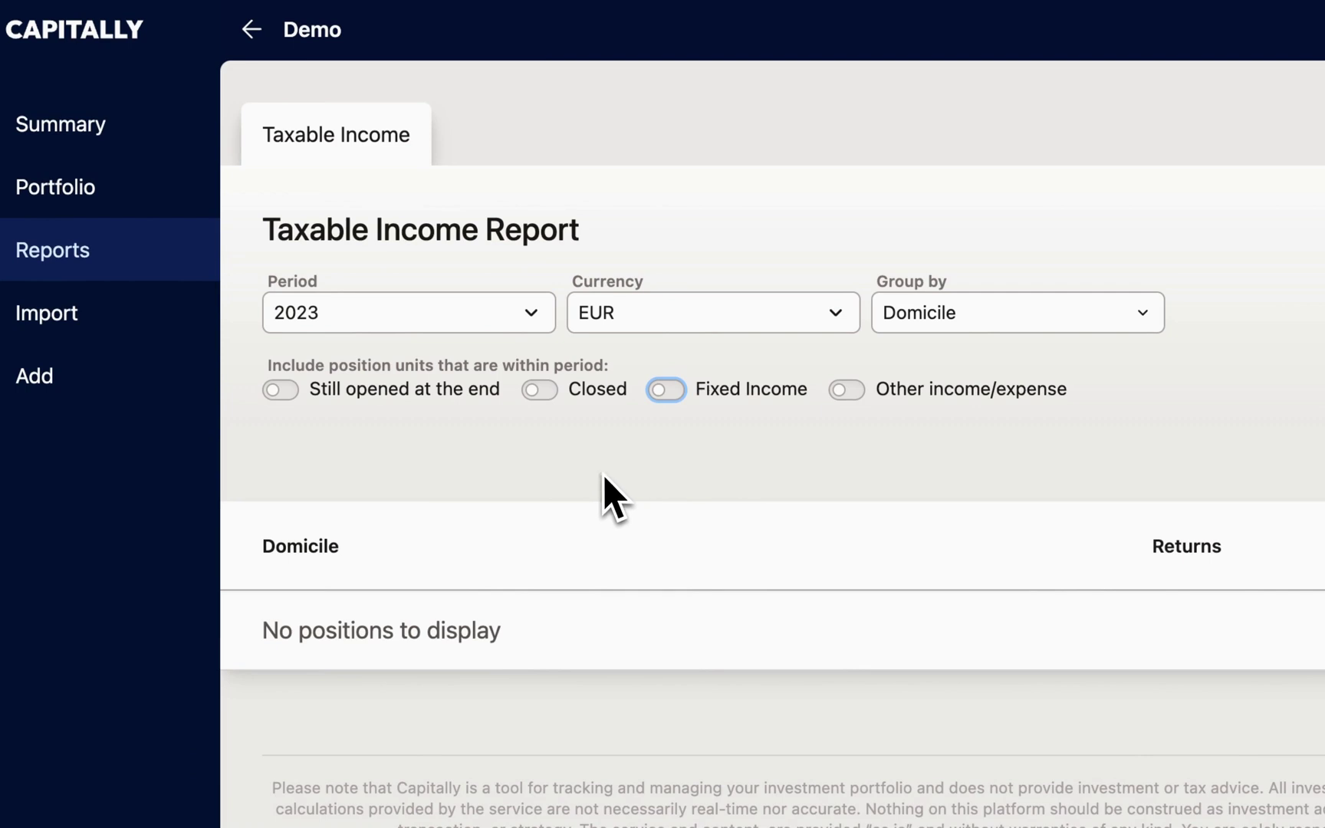
left_click(326, 398)
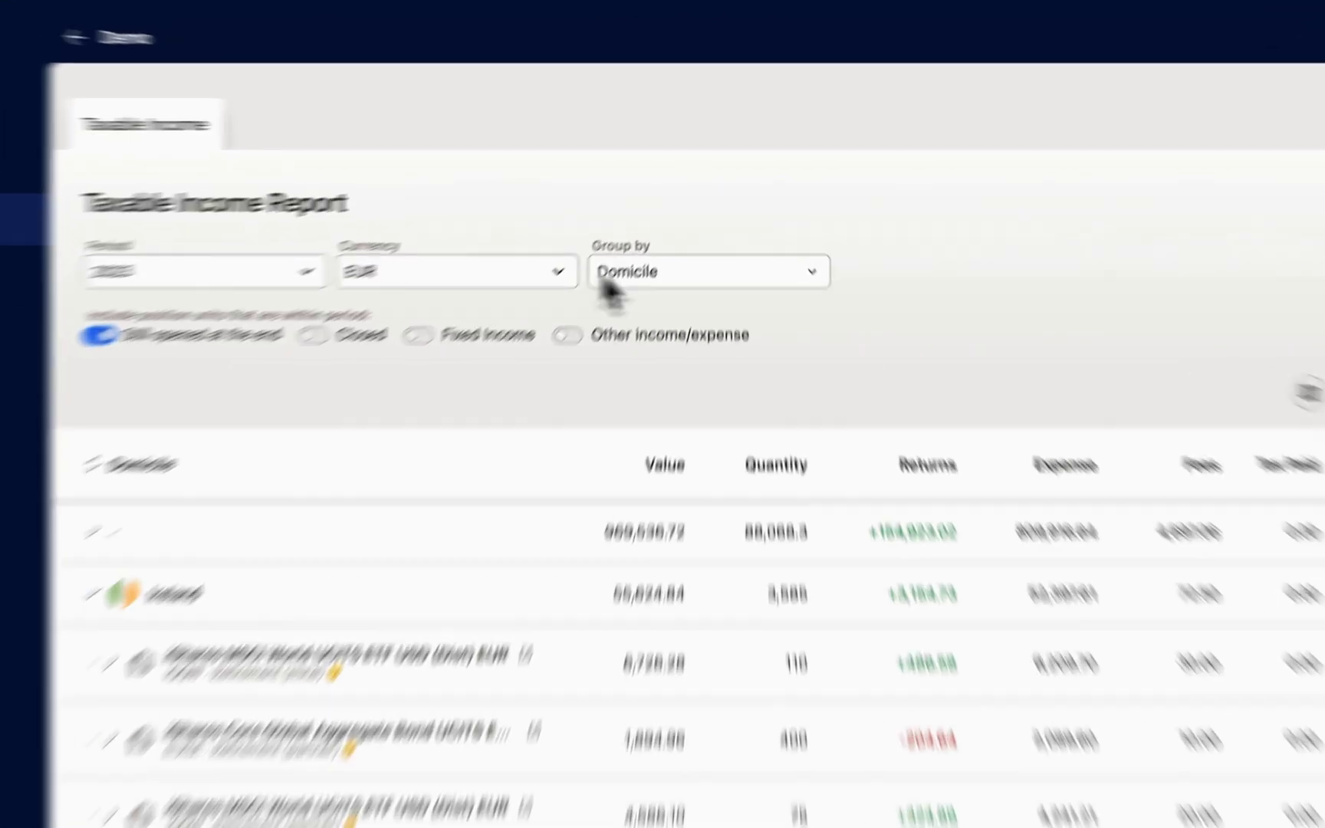
left_click(693, 247)
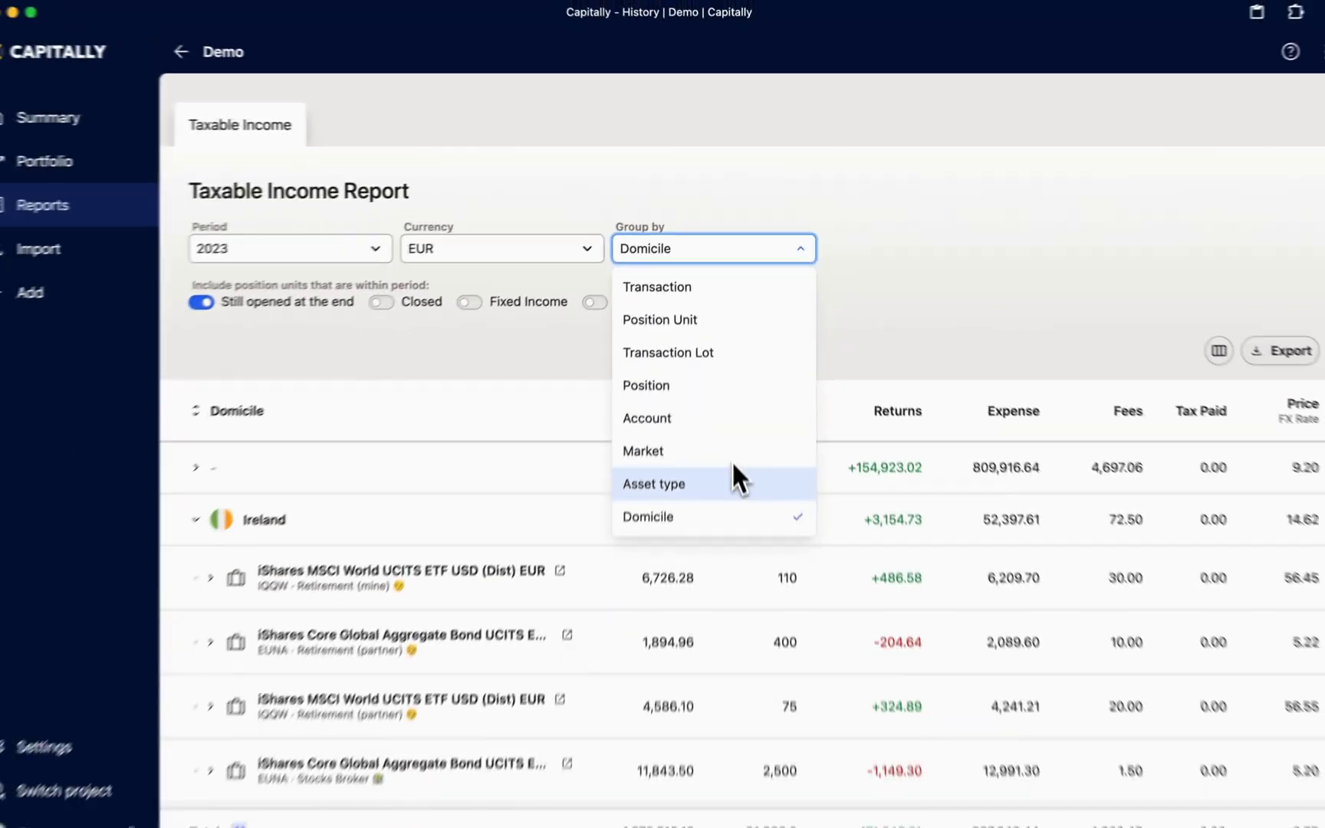
left_click(687, 472)
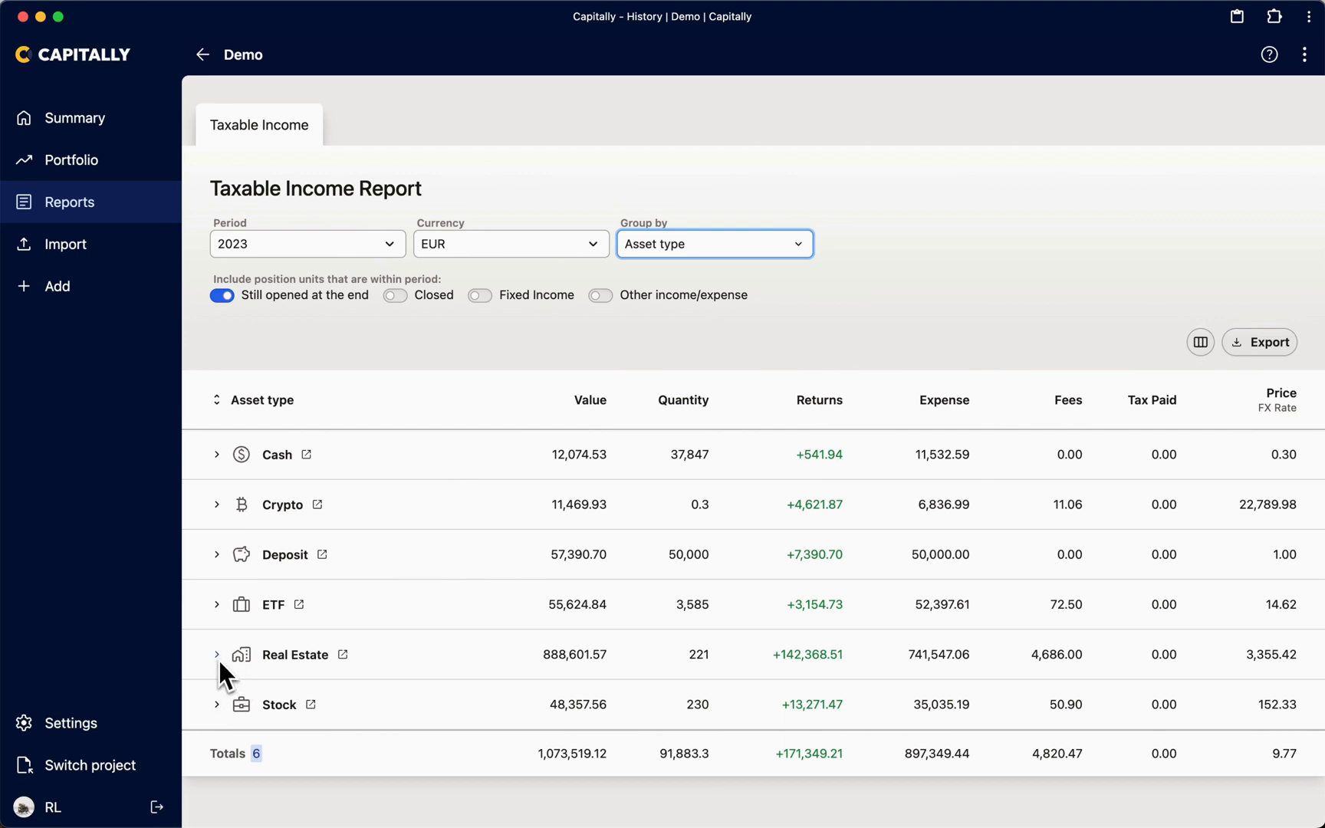
Step: Examine the total value of Real Estate and expand that group to review its individual properties
scroll(452, 664, "down", 2)
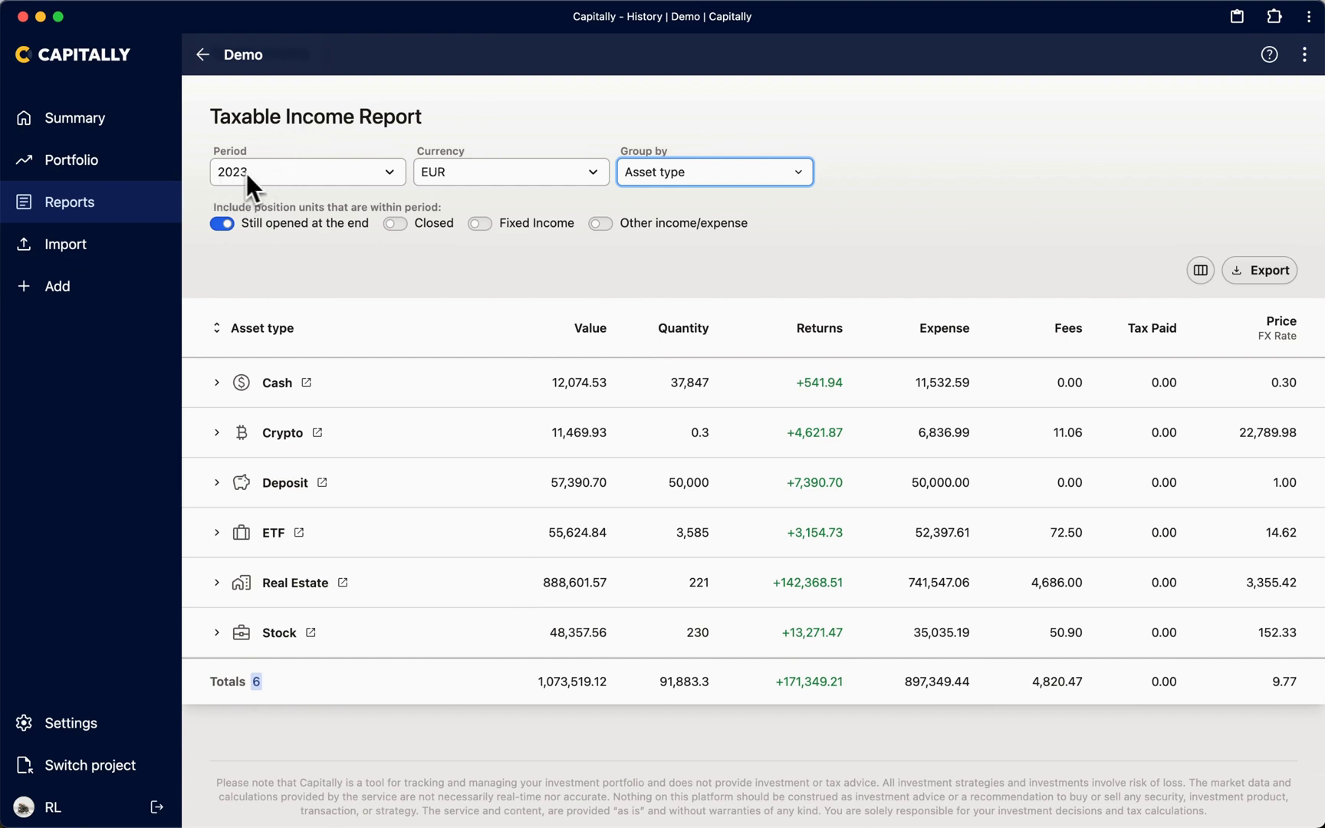
double_click(579, 583)
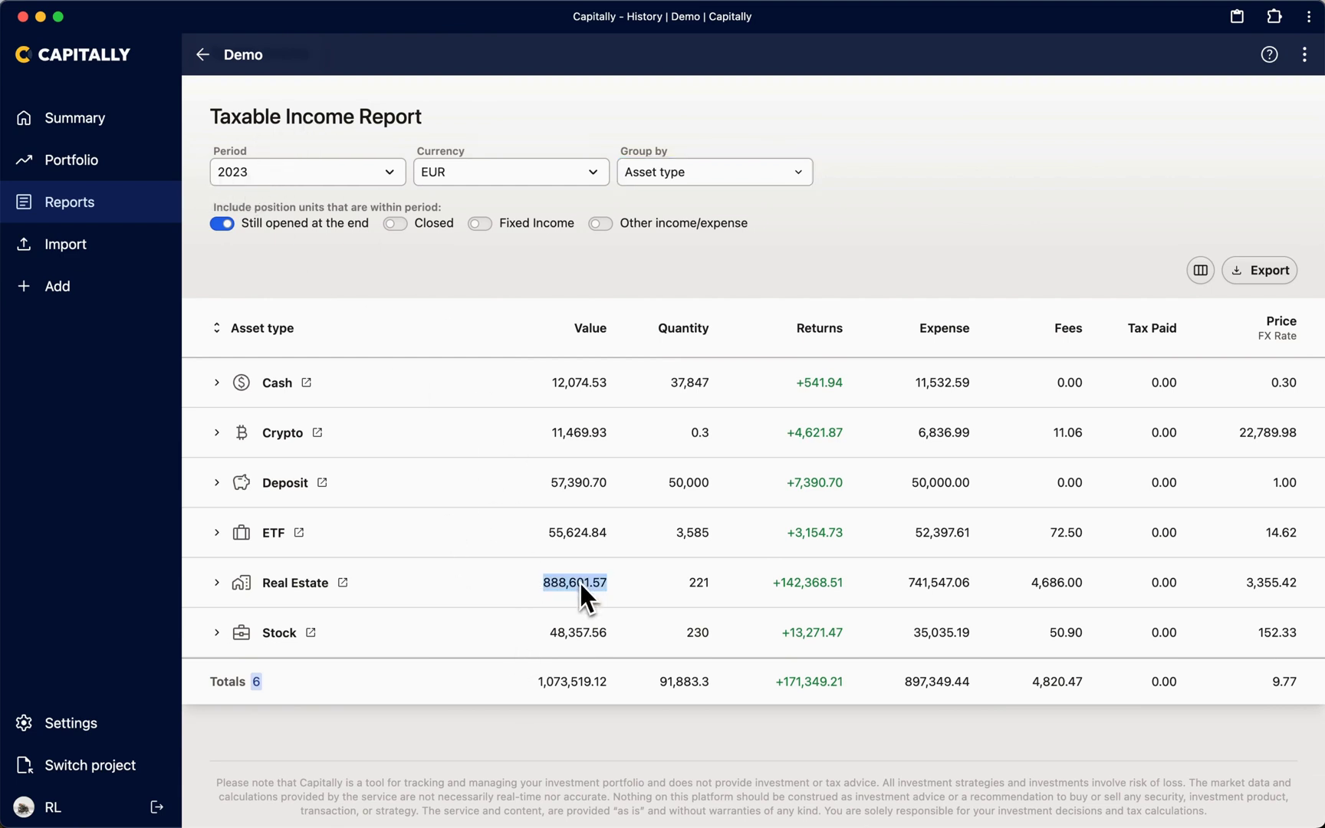
left_click(217, 582)
scroll(486, 586, "down", 3)
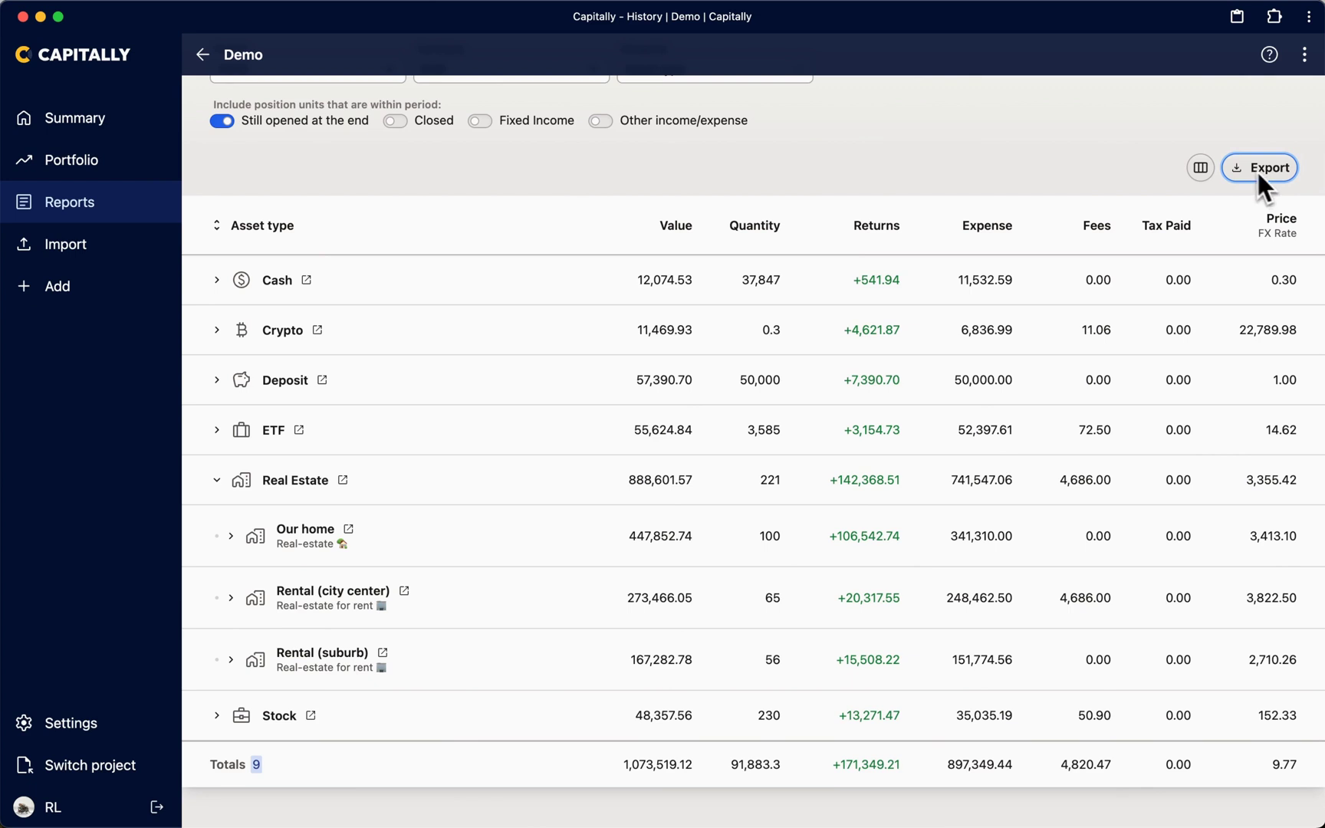
scroll(529, 385, "up", 3)
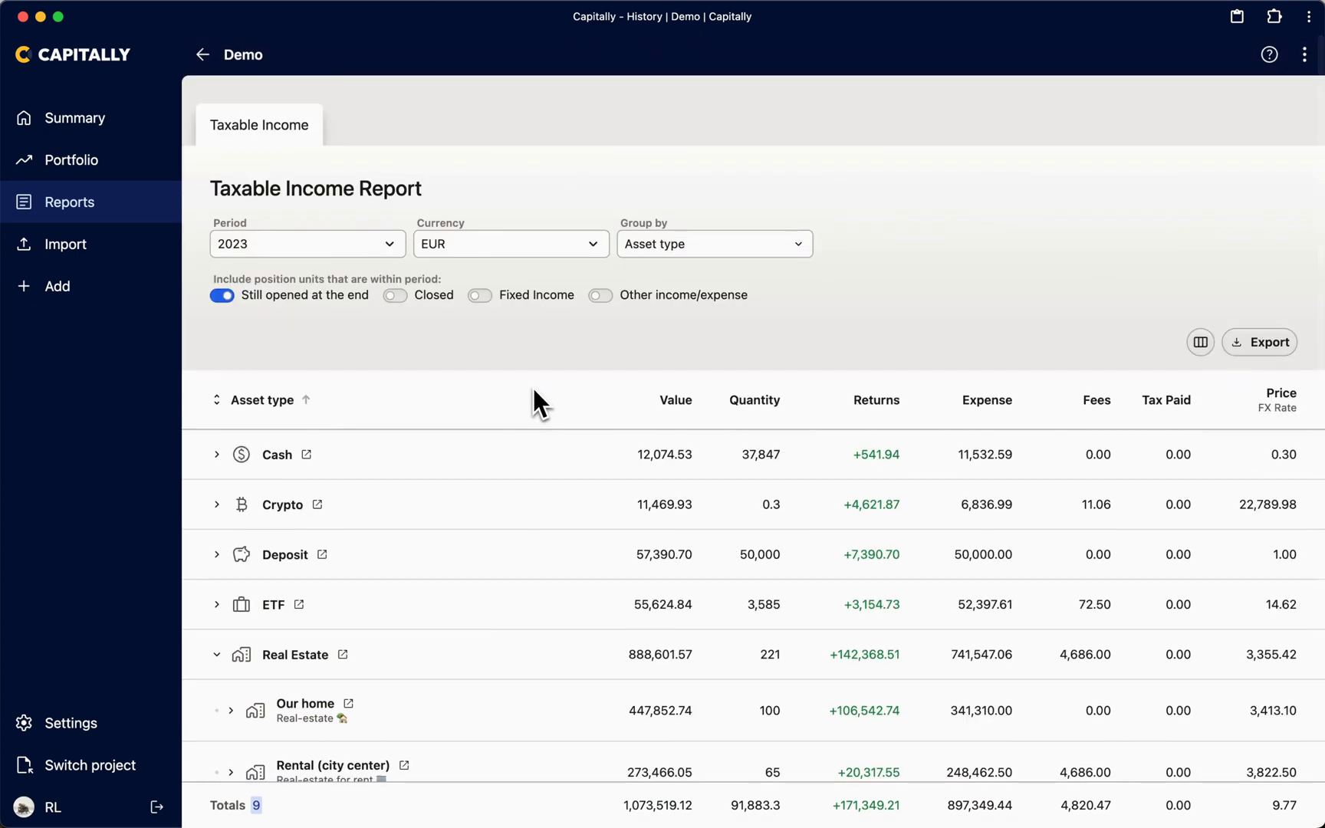